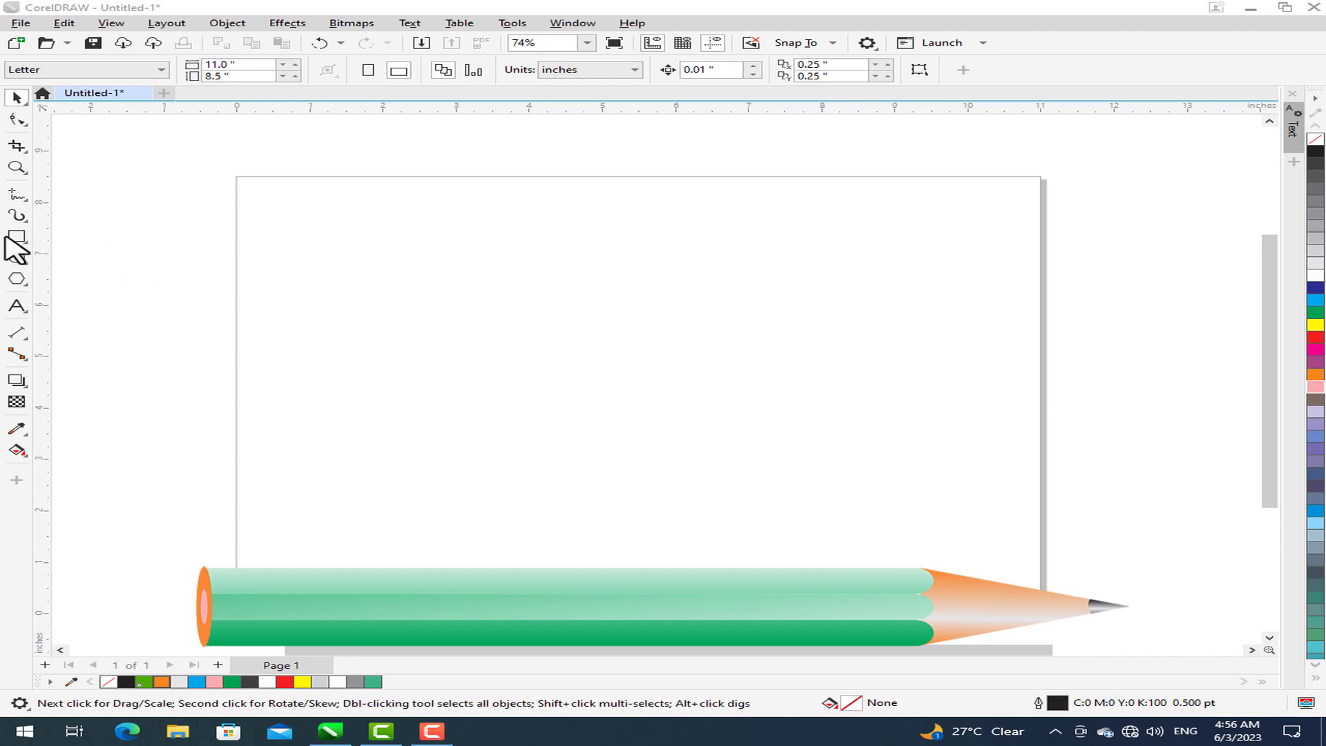
Draw a long thin bar about 5.85 x 0.3 in on the upper page and round its two right-hand corners fully.
click(17, 236)
drag(351, 268, 752, 281)
click(17, 117)
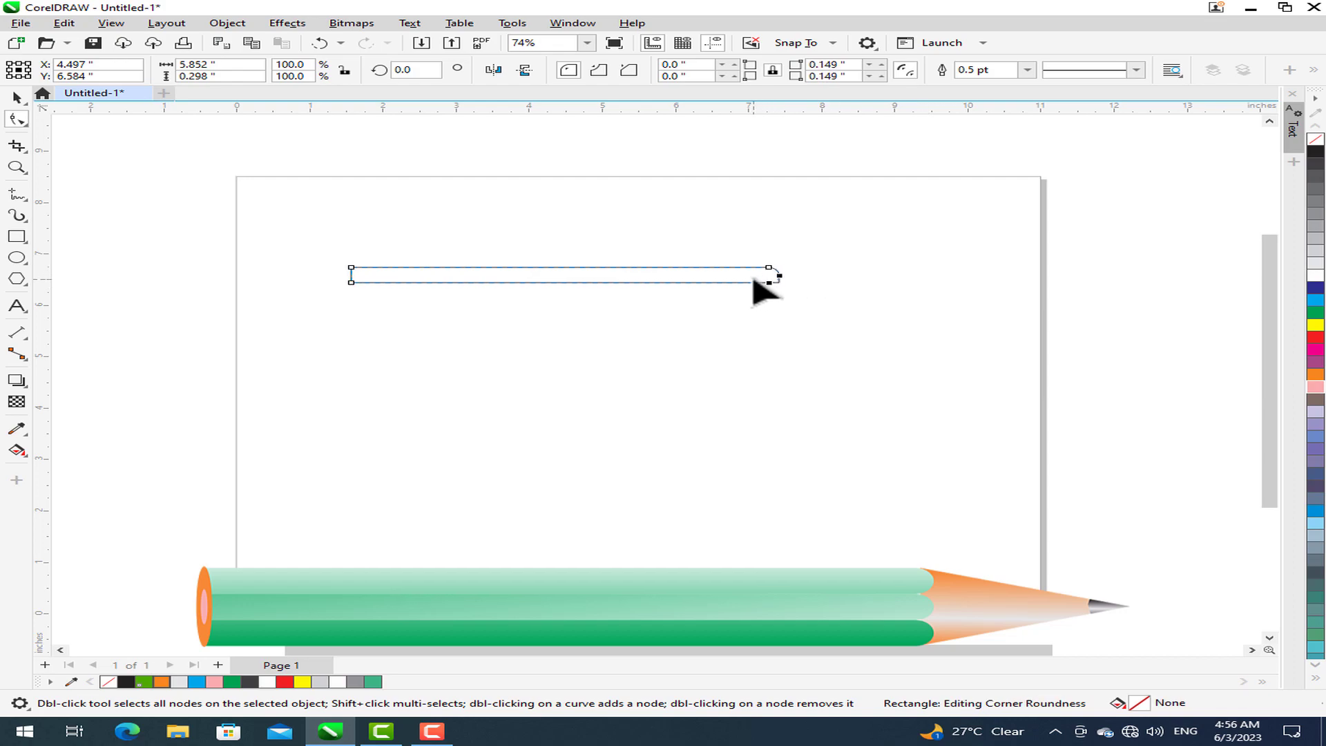
key(space)
key(Escape)
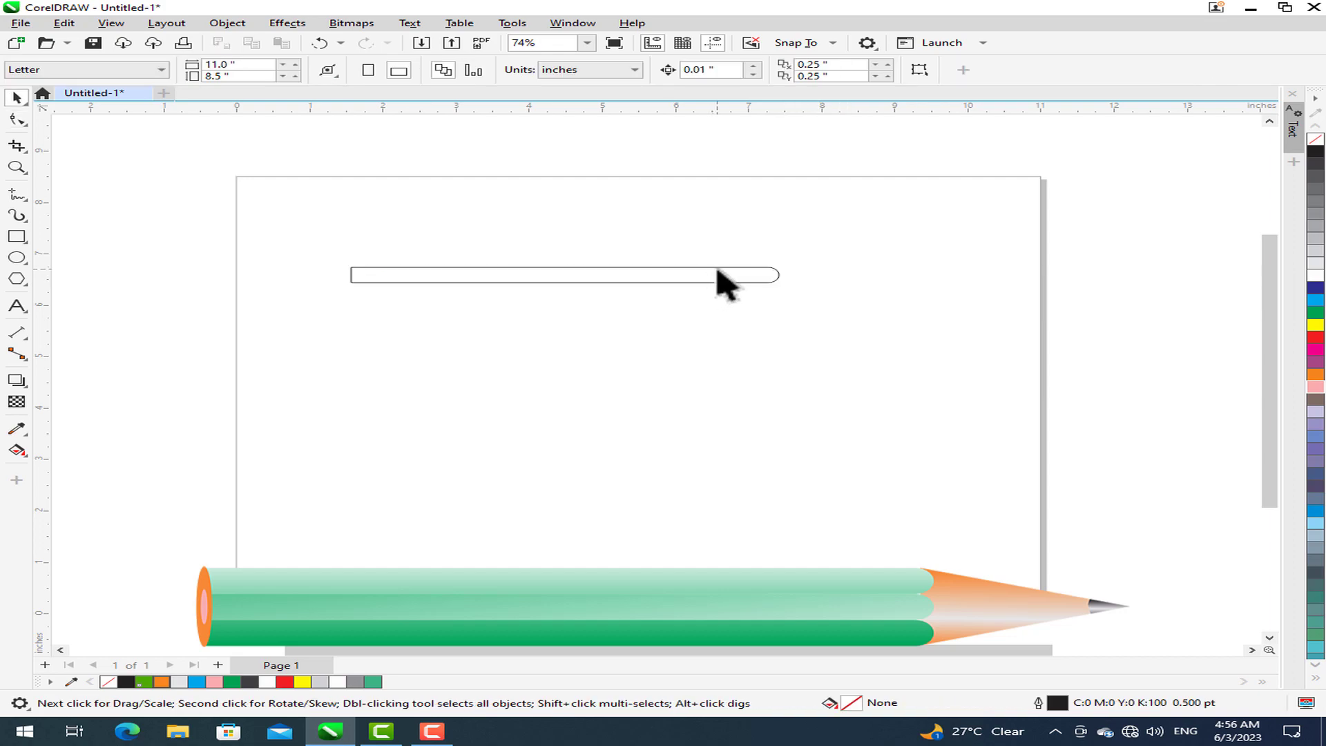
Duplicate the rounded bar twice straight downward, so three identical bars are stacked edge to edge.
click(721, 273)
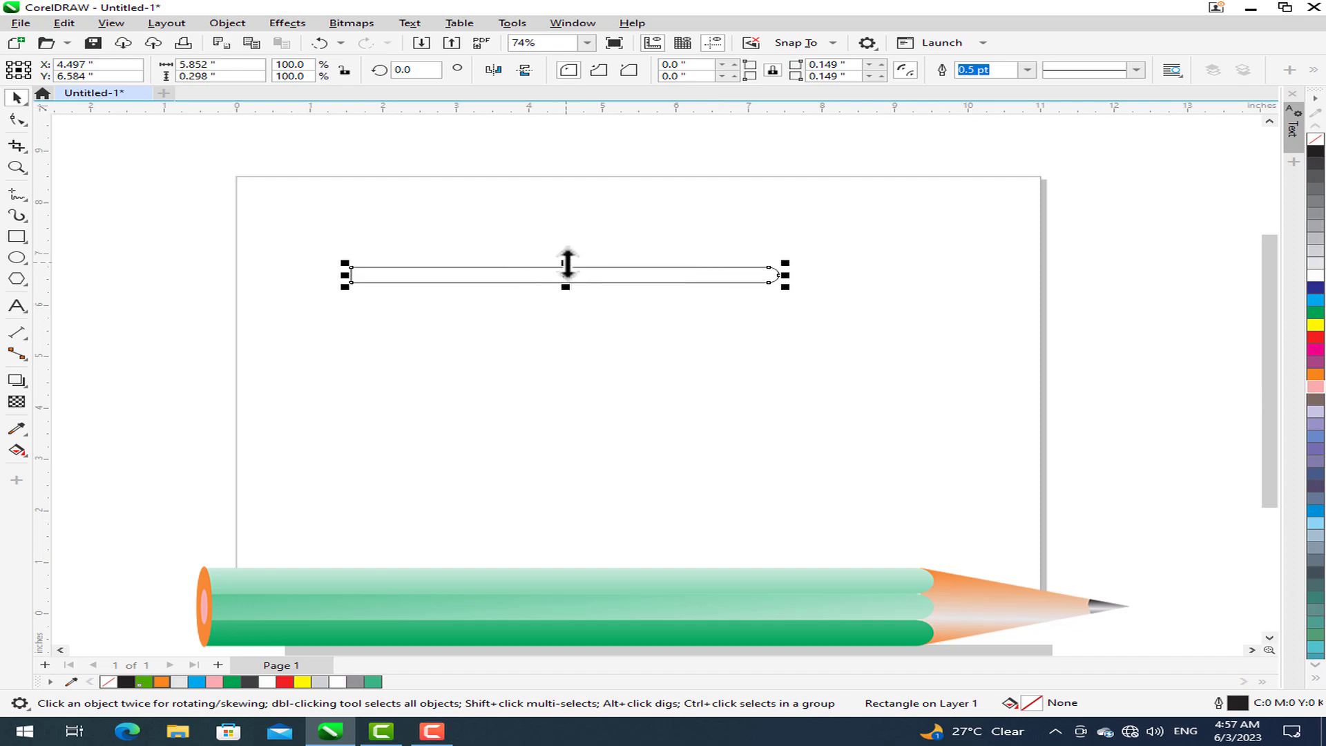
drag(566, 263, 568, 293)
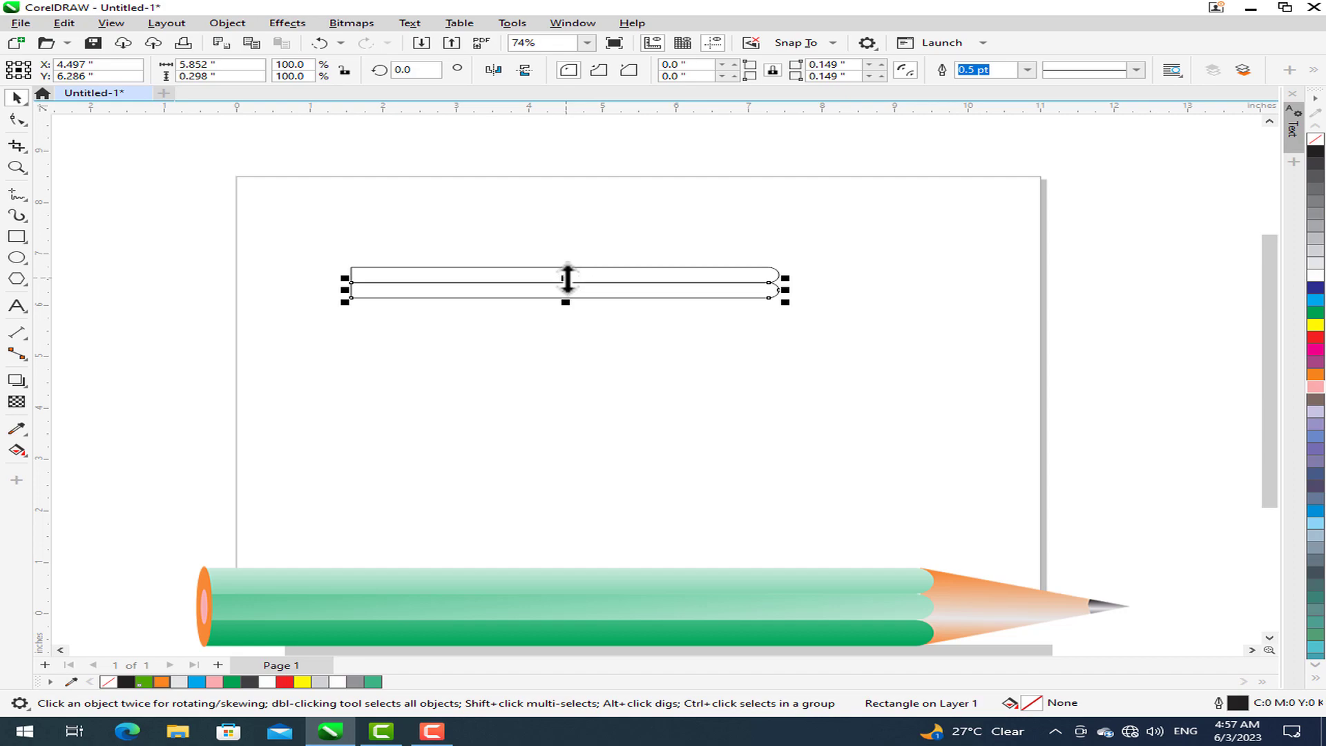
drag(567, 279, 566, 310)
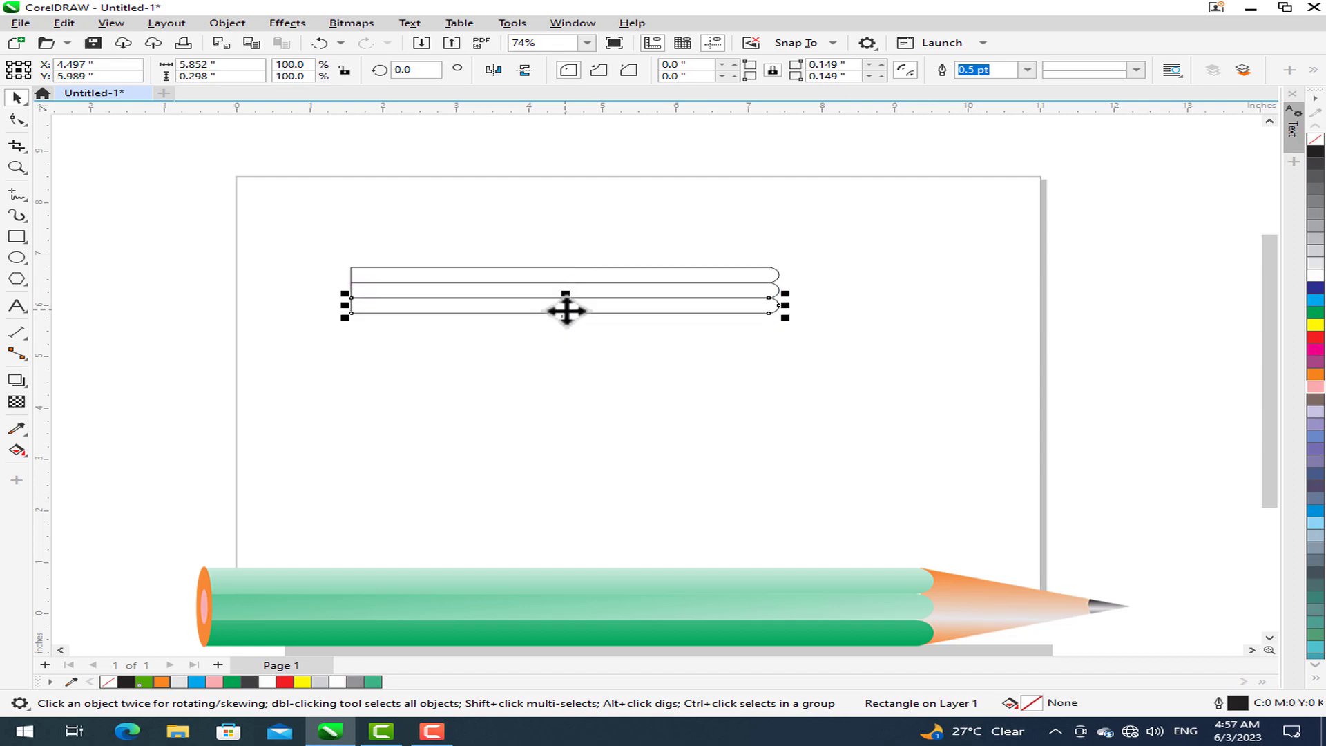
click(625, 355)
Draw a rectangle about 1 x 0.88 in for the pencil tip, overlapping the rounded ends of the three bars.
scroll(649, 311, up, 1)
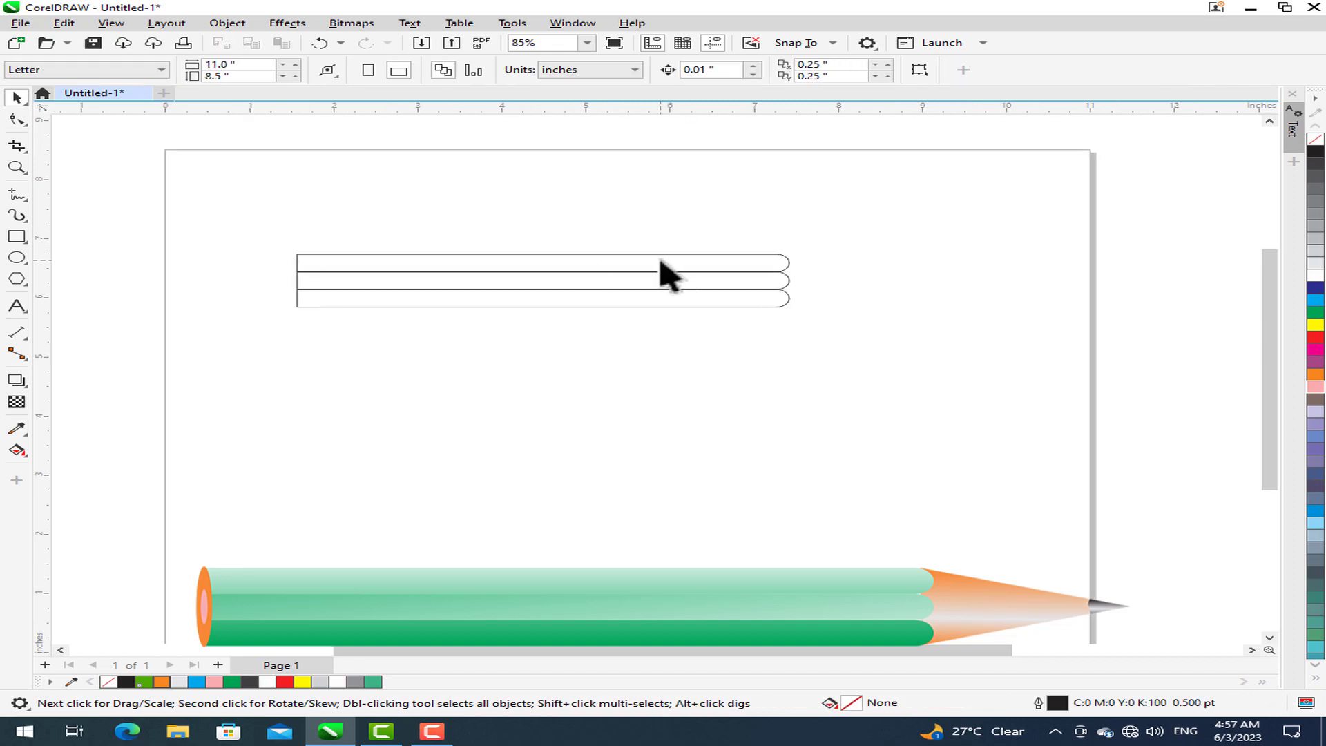
click(17, 236)
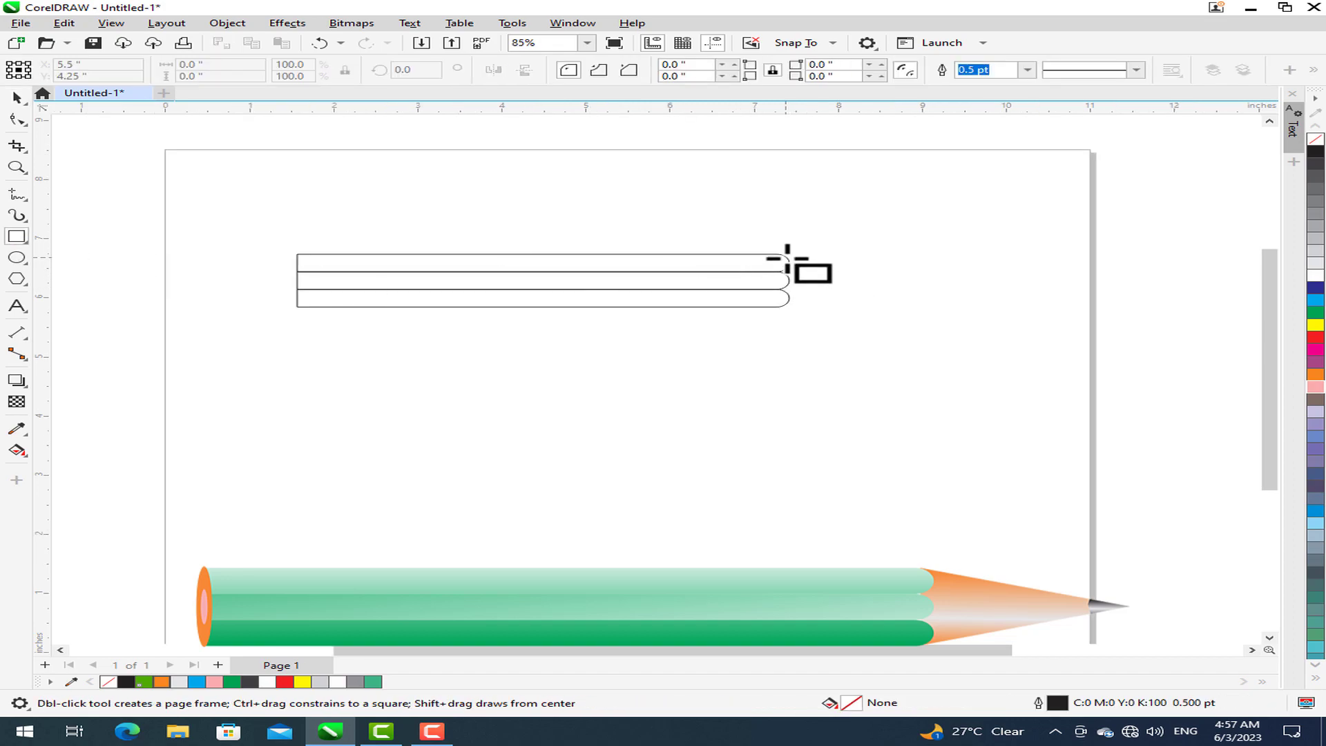
mouse_move(782, 257)
mouse_down()
mouse_move(793, 306)
mouse_move(863, 307)
mouse_up()
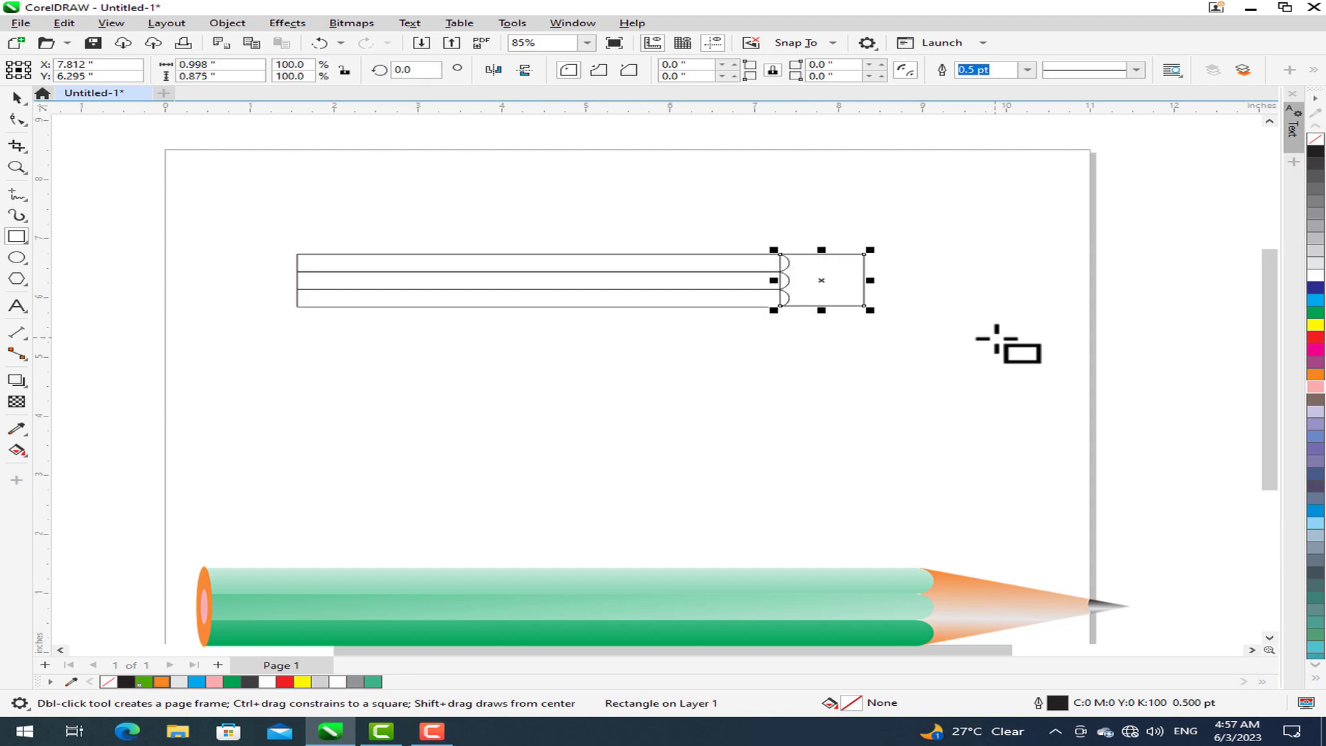
scroll(997, 338, up, 2)
click(24, 99)
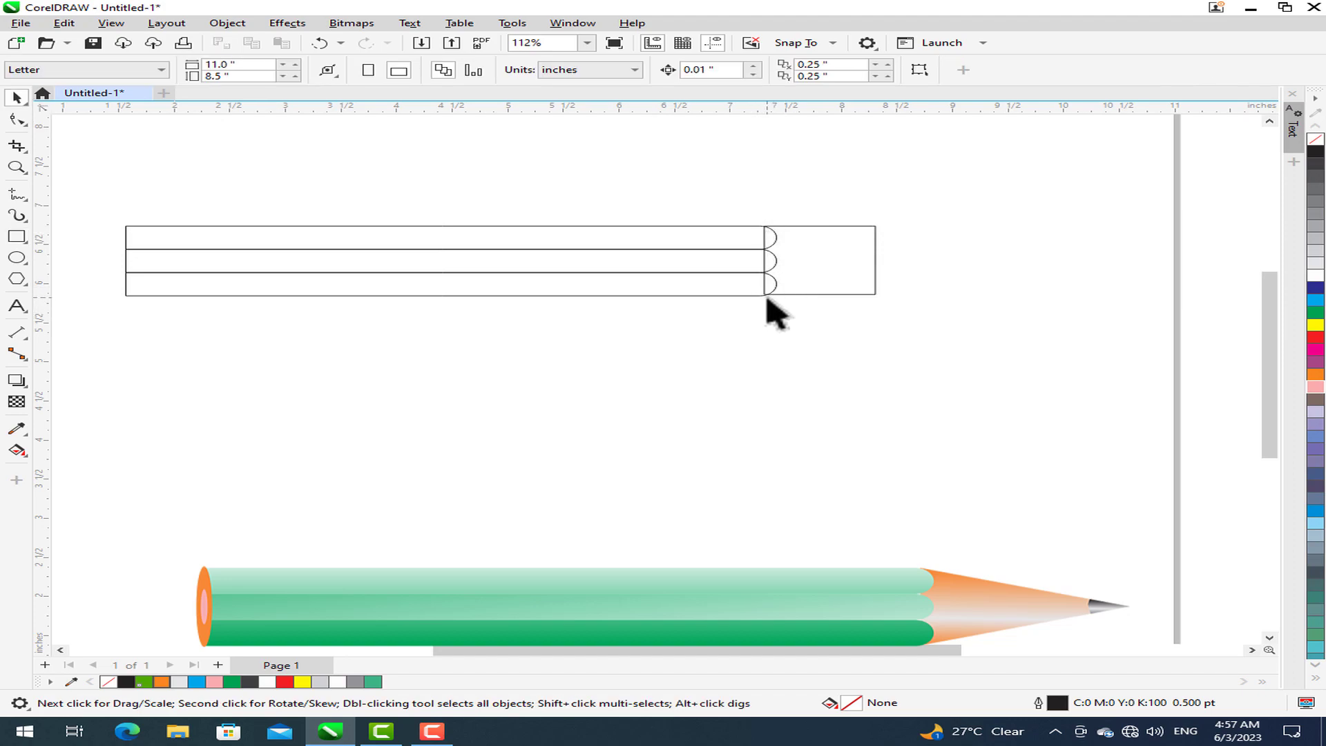
Convert the tip rectangle to curves and pull its lower-left node down toward the bottom bar's lower edge.
scroll(756, 345, up, 3)
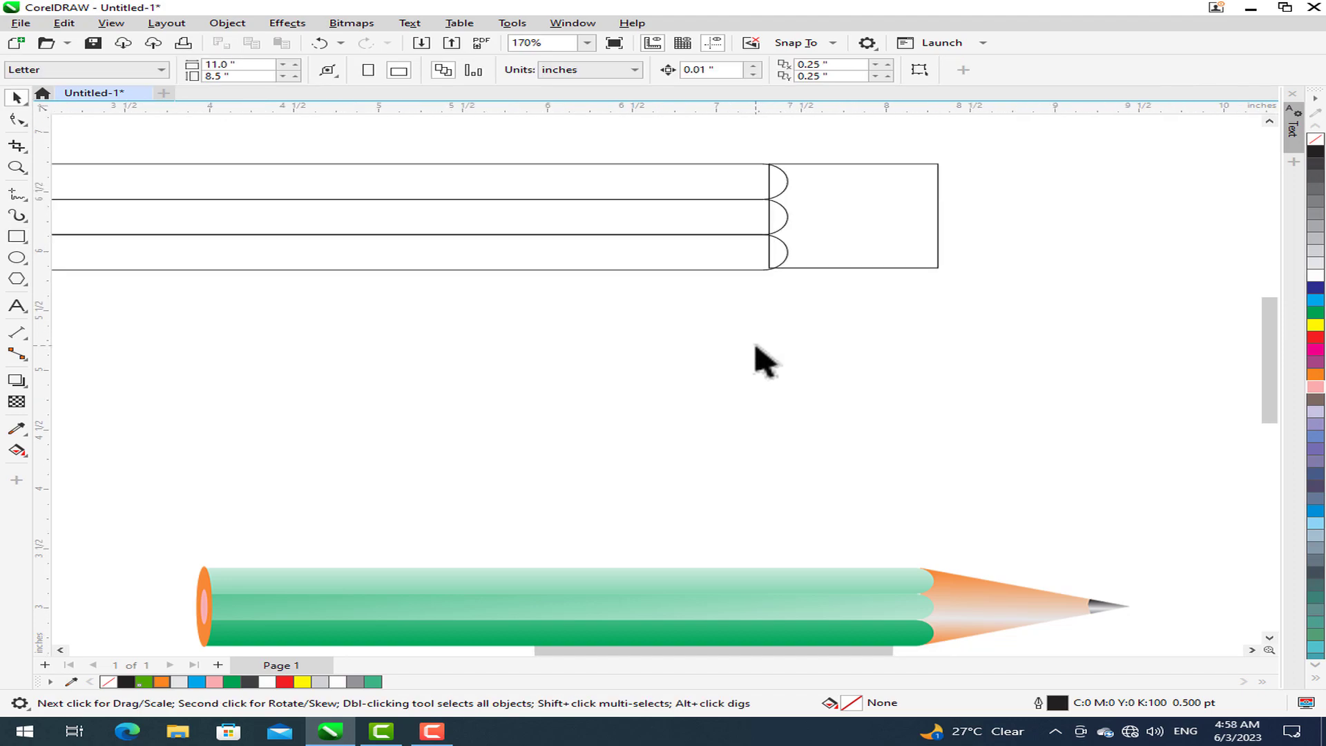
scroll(755, 345, up, 1)
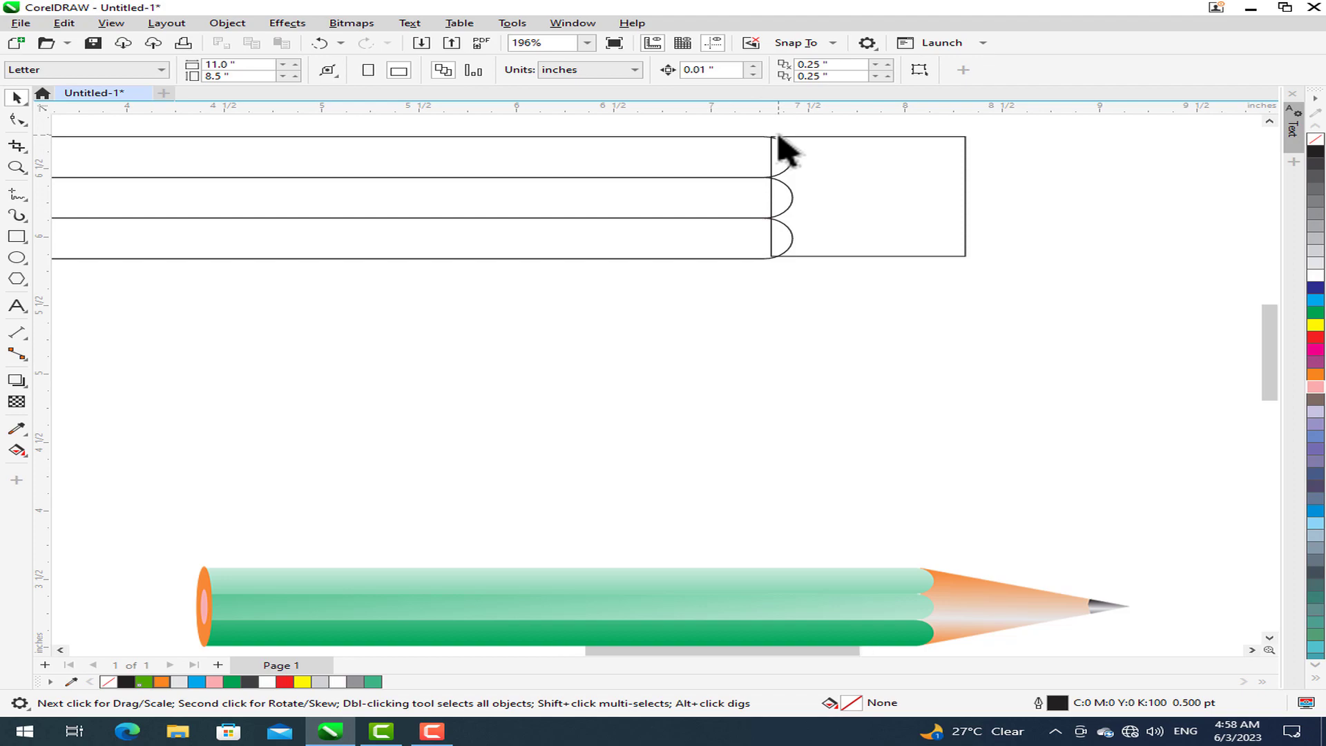
scroll(779, 139, up, 2)
click(792, 319)
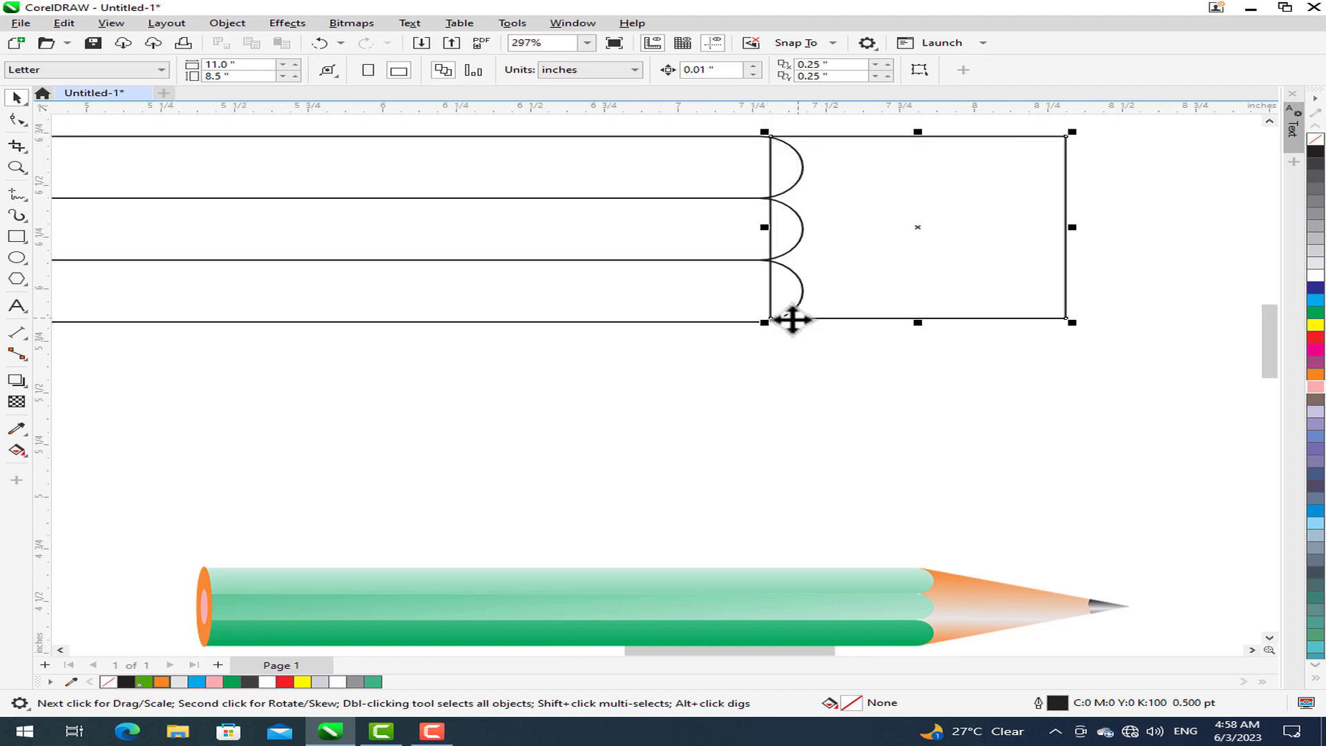
click(17, 119)
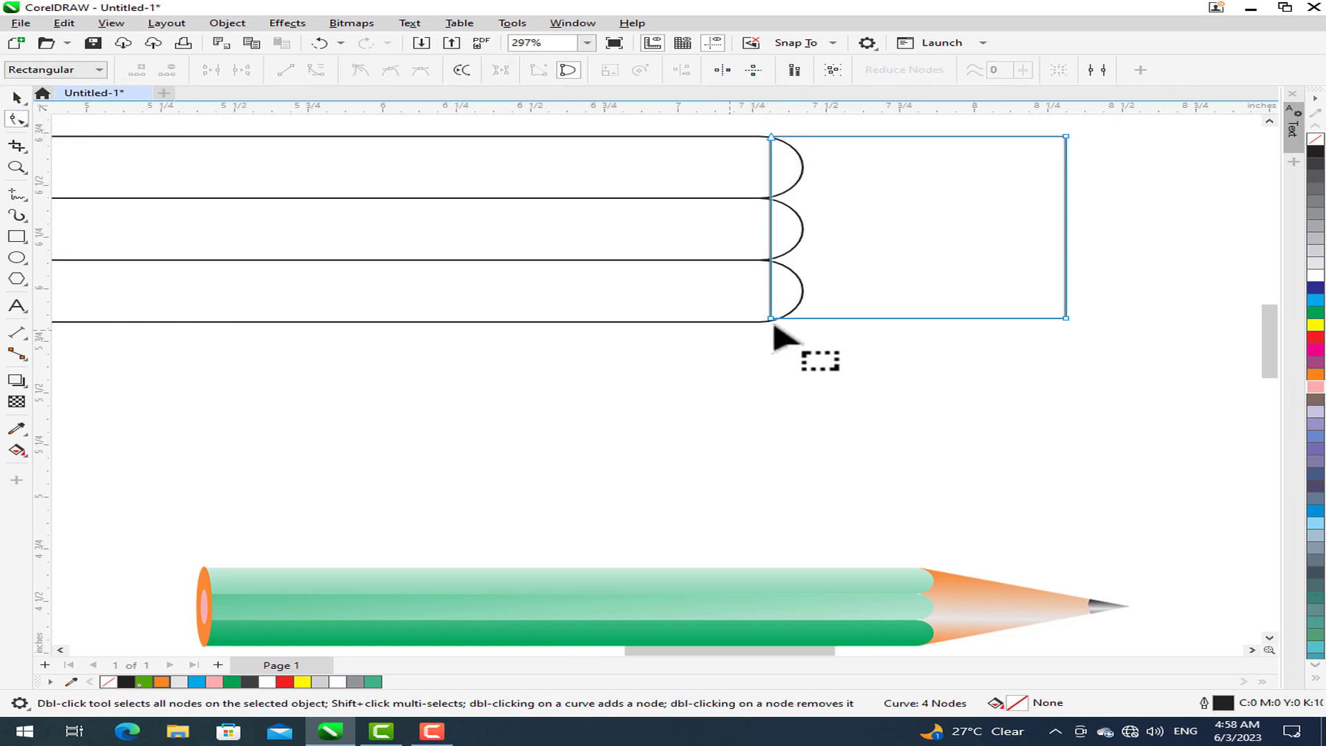
key(space)
scroll(749, 364, up, 1)
click(748, 364)
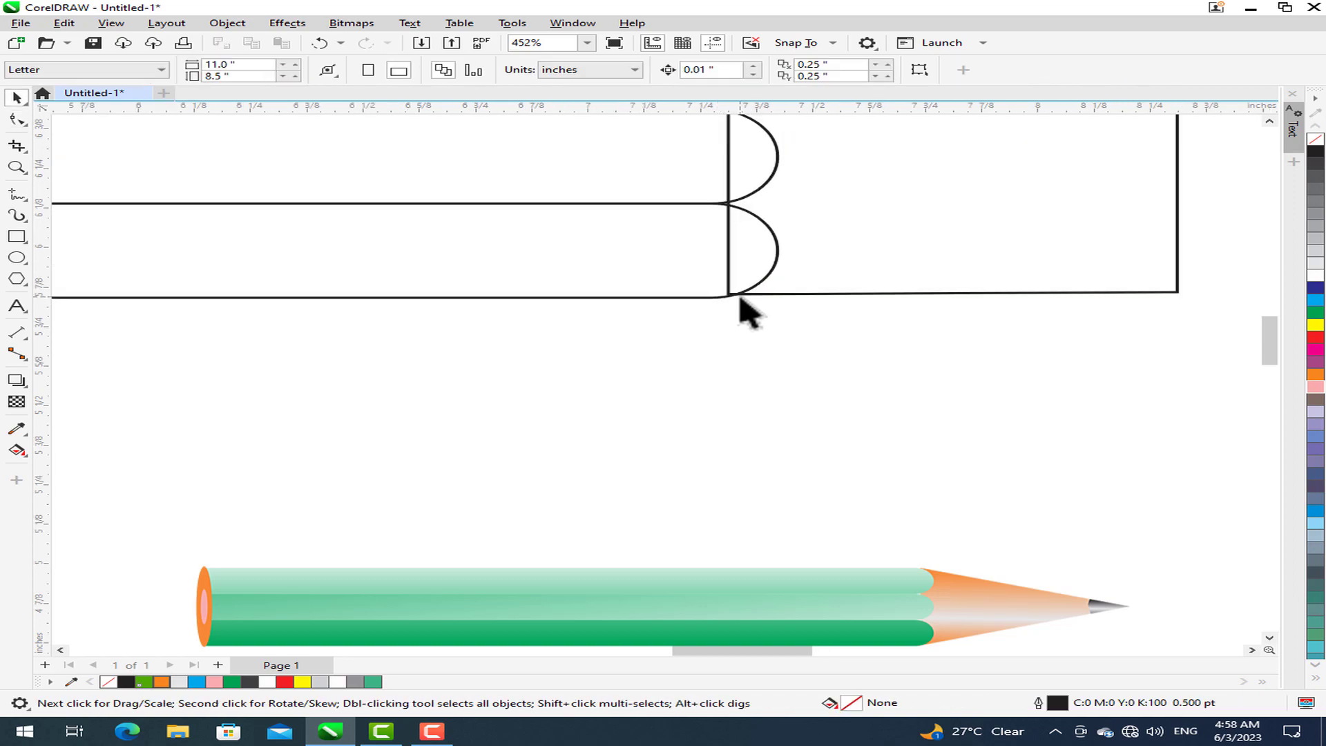
Fine-tune the tip rectangle's lower-left node so that it meets the bottom bar's lower edge.
scroll(768, 295, up, 1)
click(733, 231)
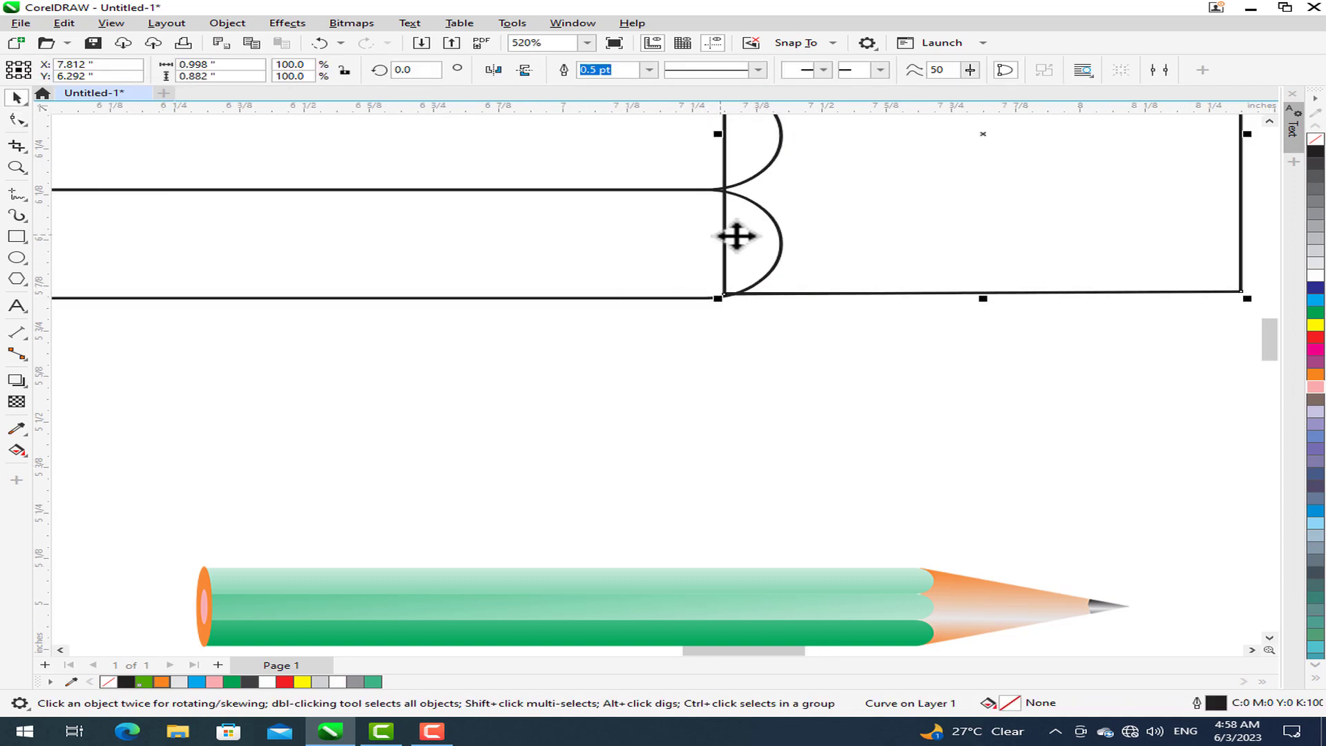
scroll(733, 231, down, 5)
key(F10)
click(17, 97)
click(622, 474)
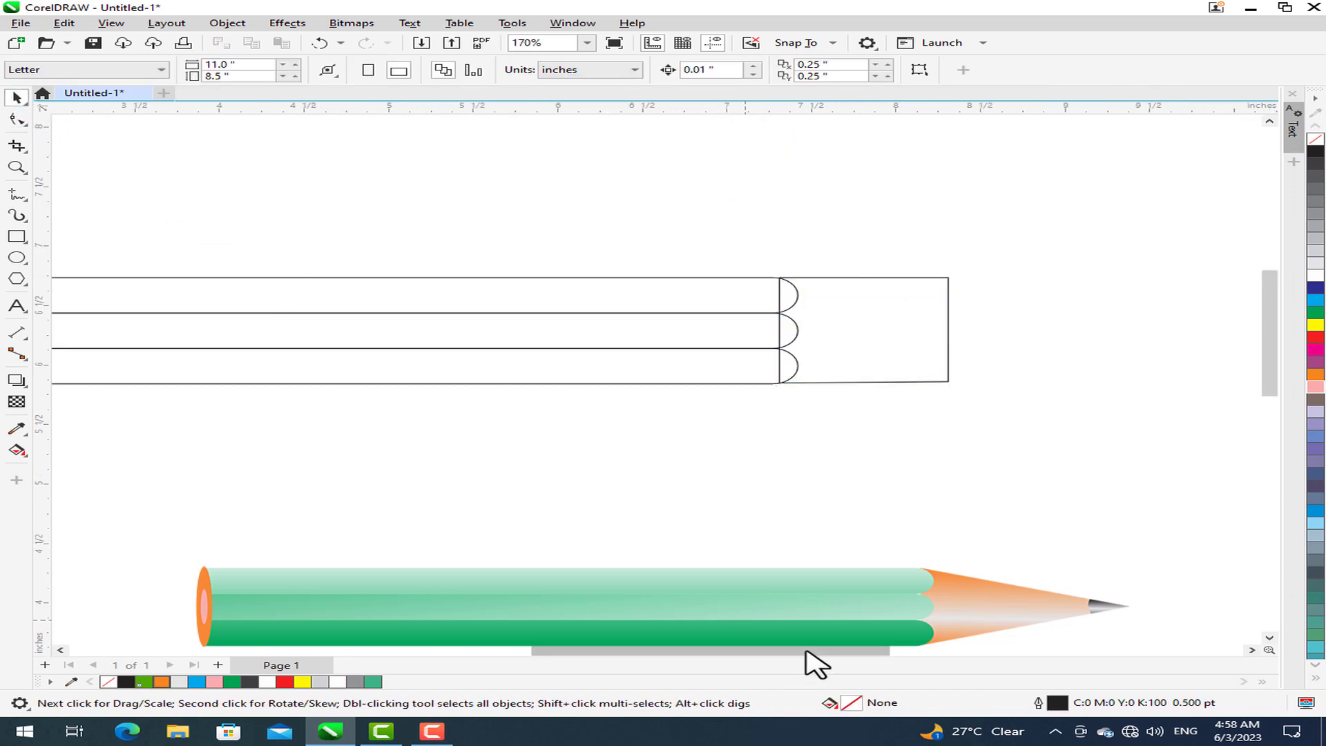
Place a horizontal guideline through the centre of the tip rectangle, at about 6.29 in.
mouse_move(815, 652)
mouse_down()
mouse_move(756, 659)
mouse_move(793, 657)
mouse_up()
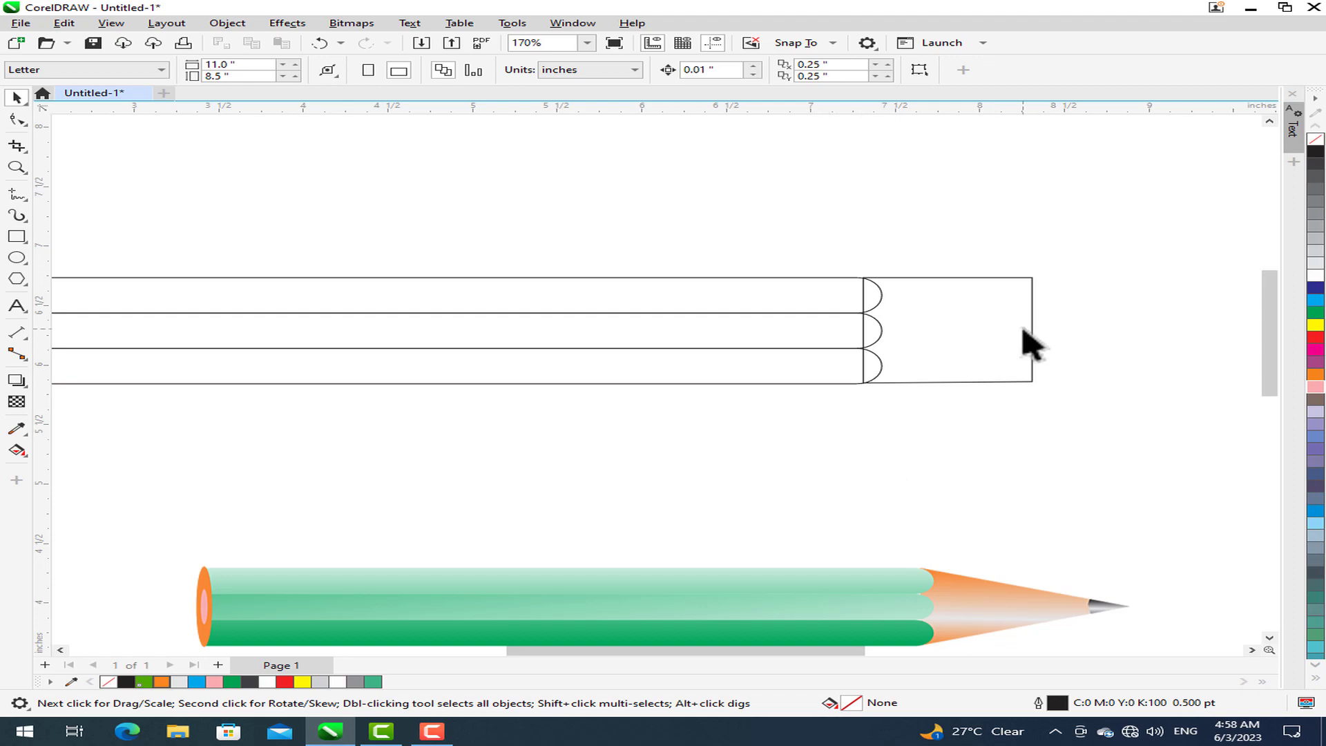
click(1009, 279)
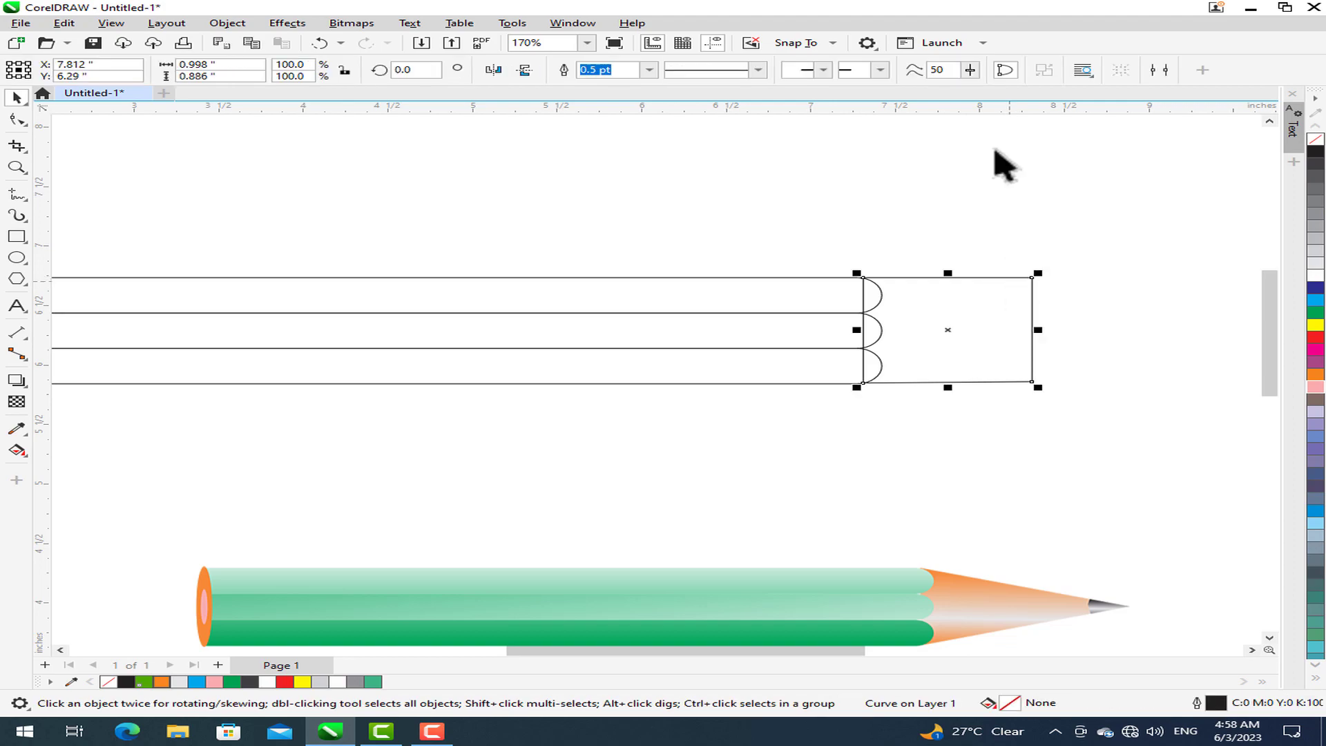
drag(947, 198, 948, 332)
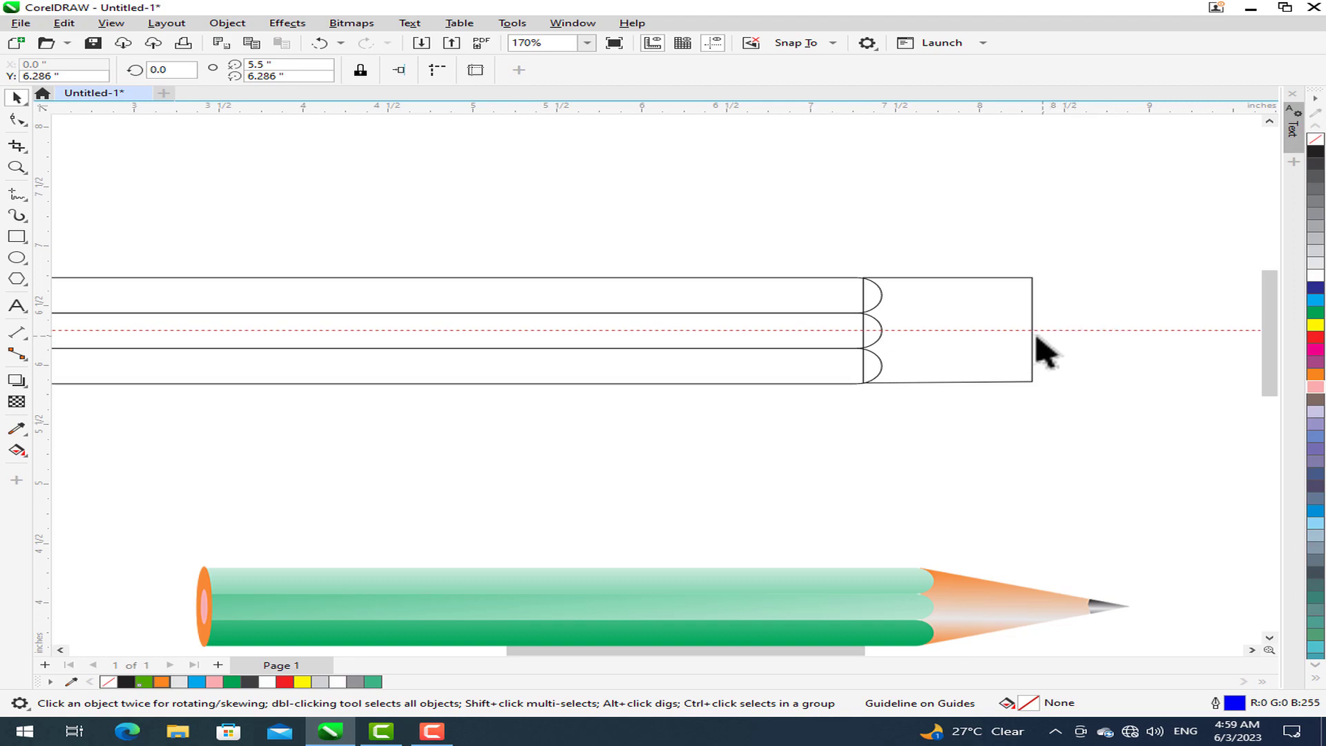
click(1026, 363)
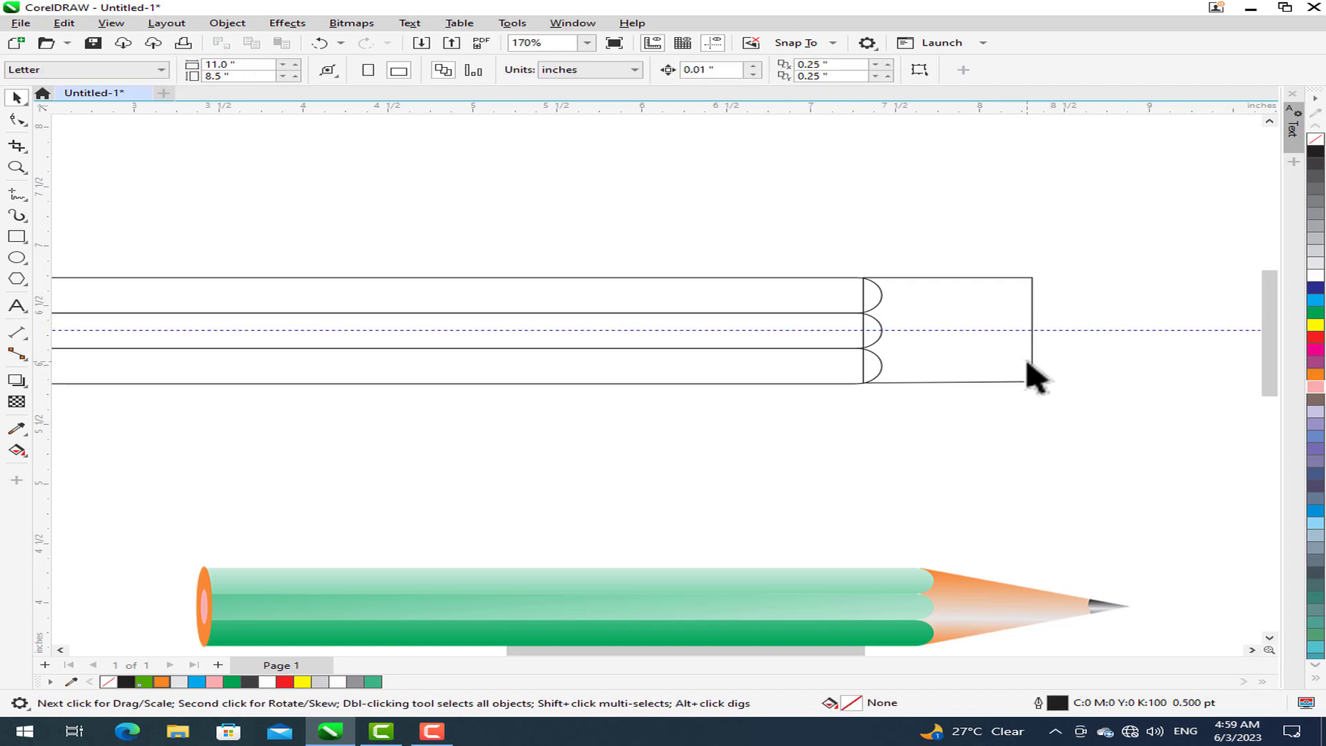
Add a node where the guideline crosses the tip rectangle's right edge and delete both right corner nodes to form a triangle.
click(17, 119)
click(1031, 331)
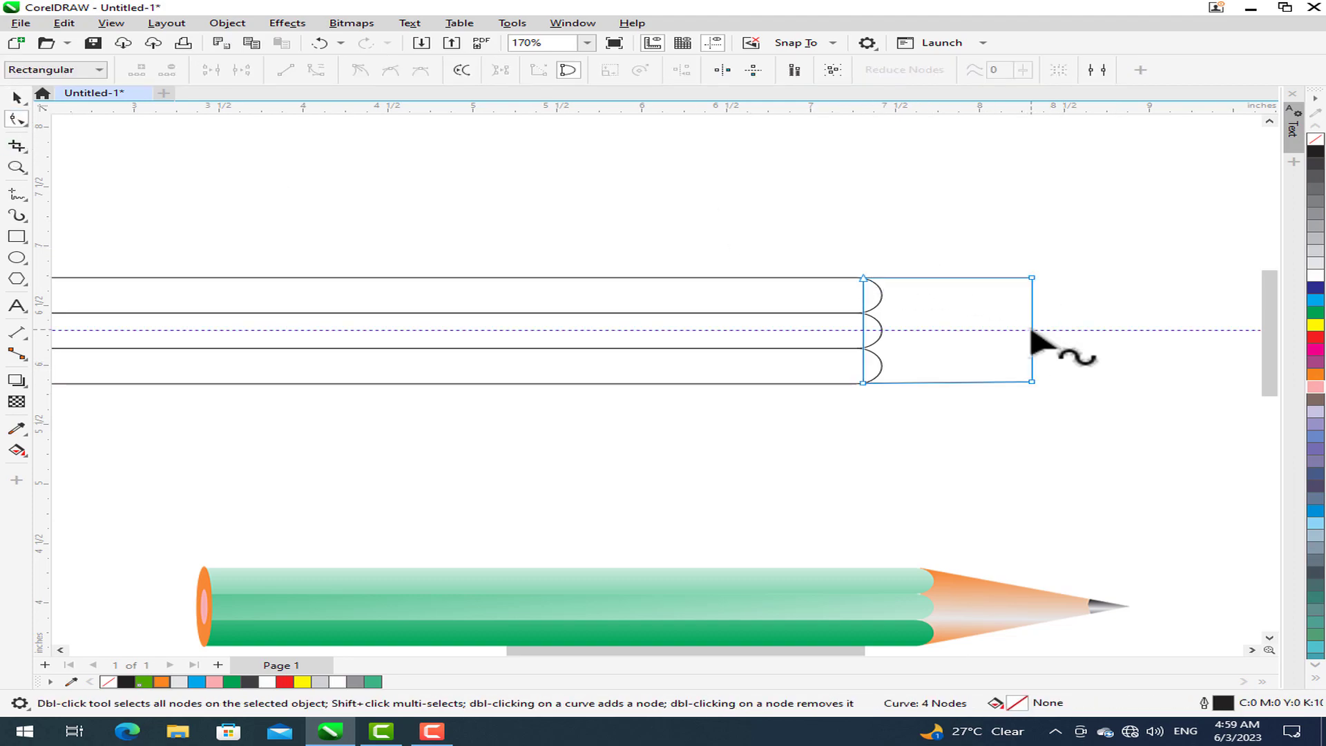
double_click(1031, 331)
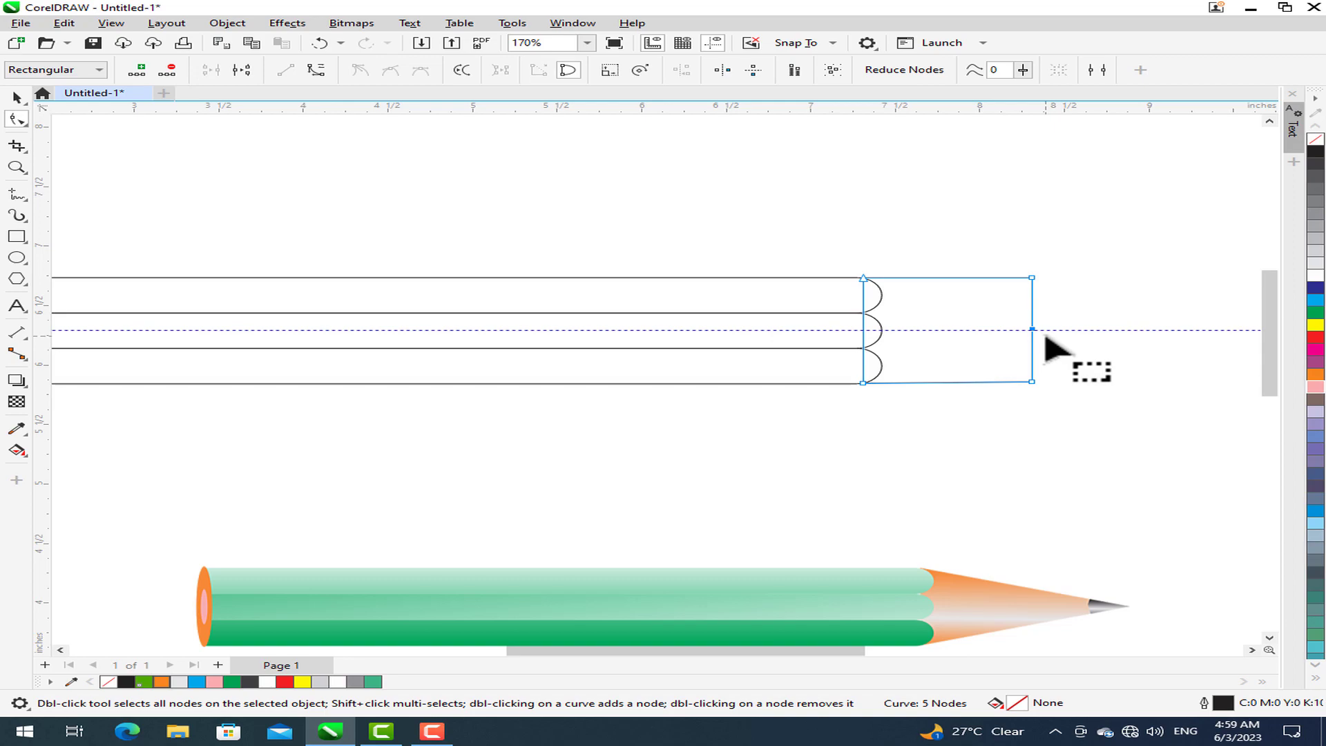
click(1032, 278)
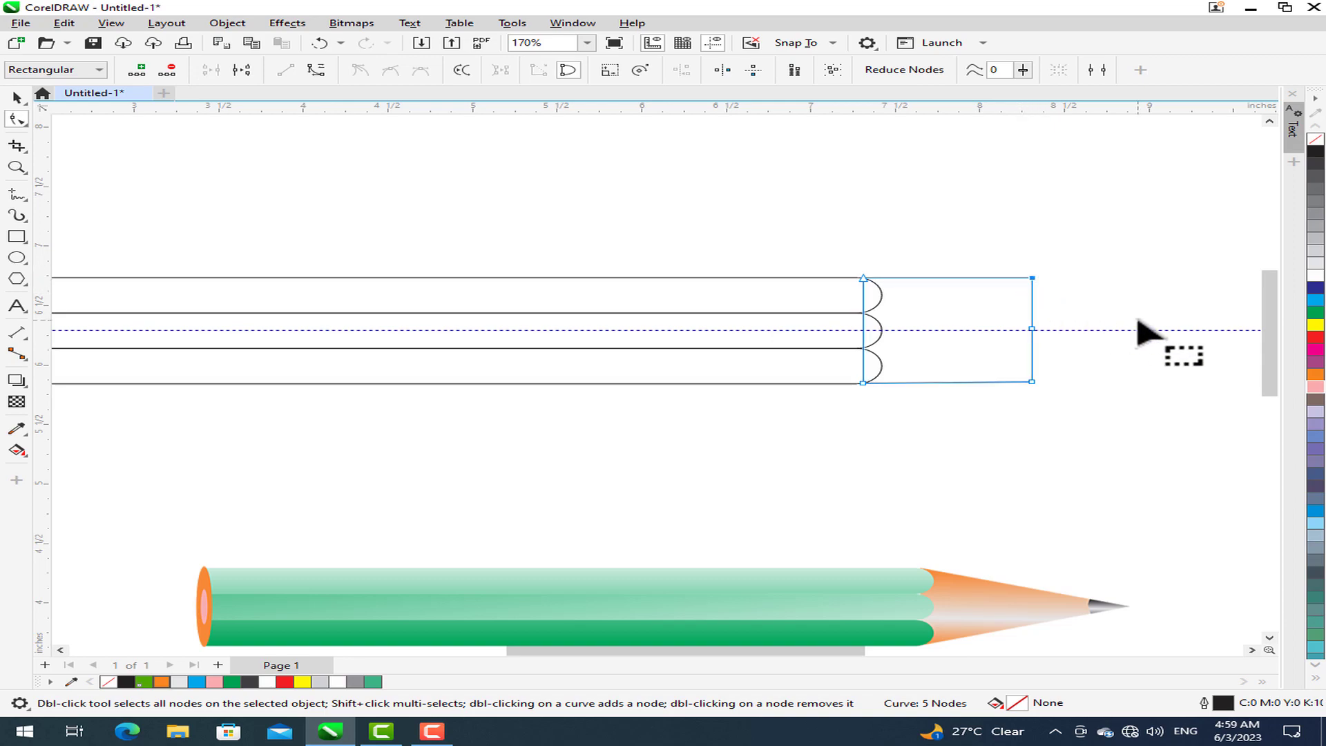
key(Delete)
drag(1010, 364, 1085, 431)
key(Delete)
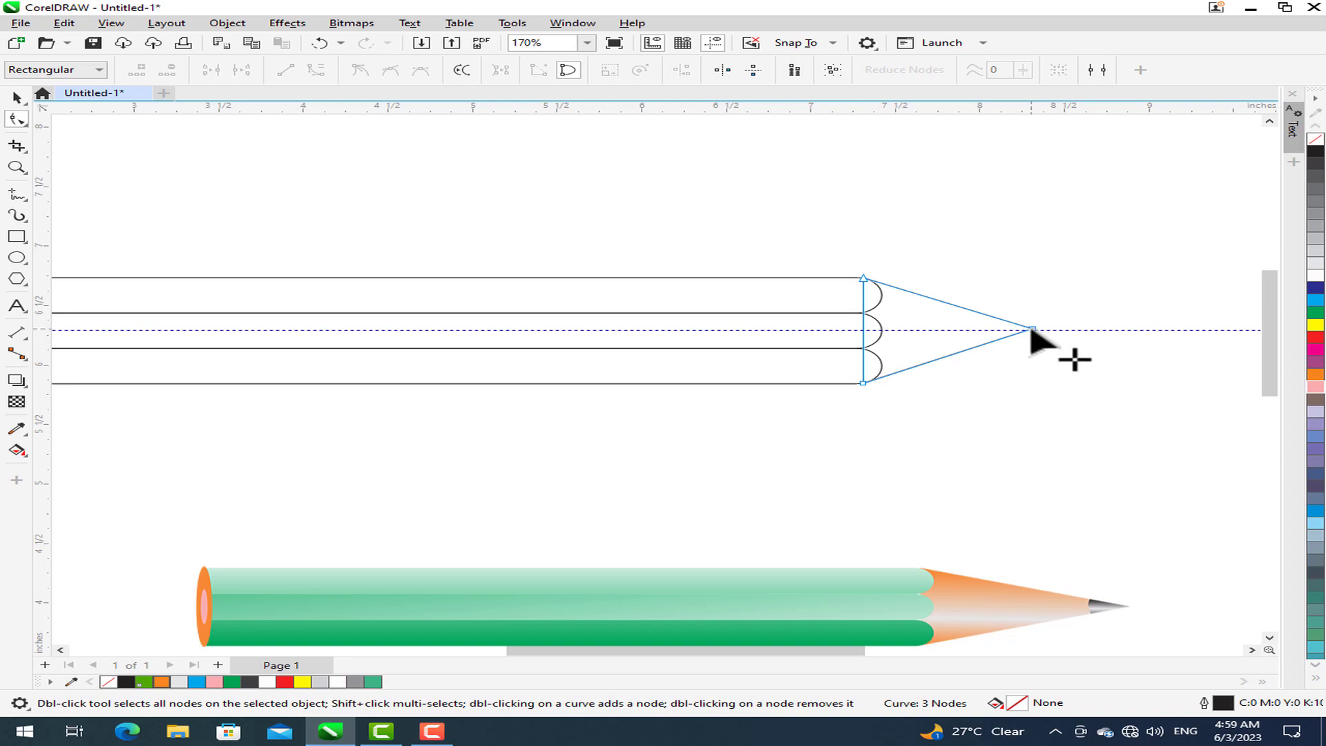
Extend the triangle's point horizontally along the guideline to about the 9-inch mark.
drag(1031, 329, 1148, 330)
key(space)
click(1128, 375)
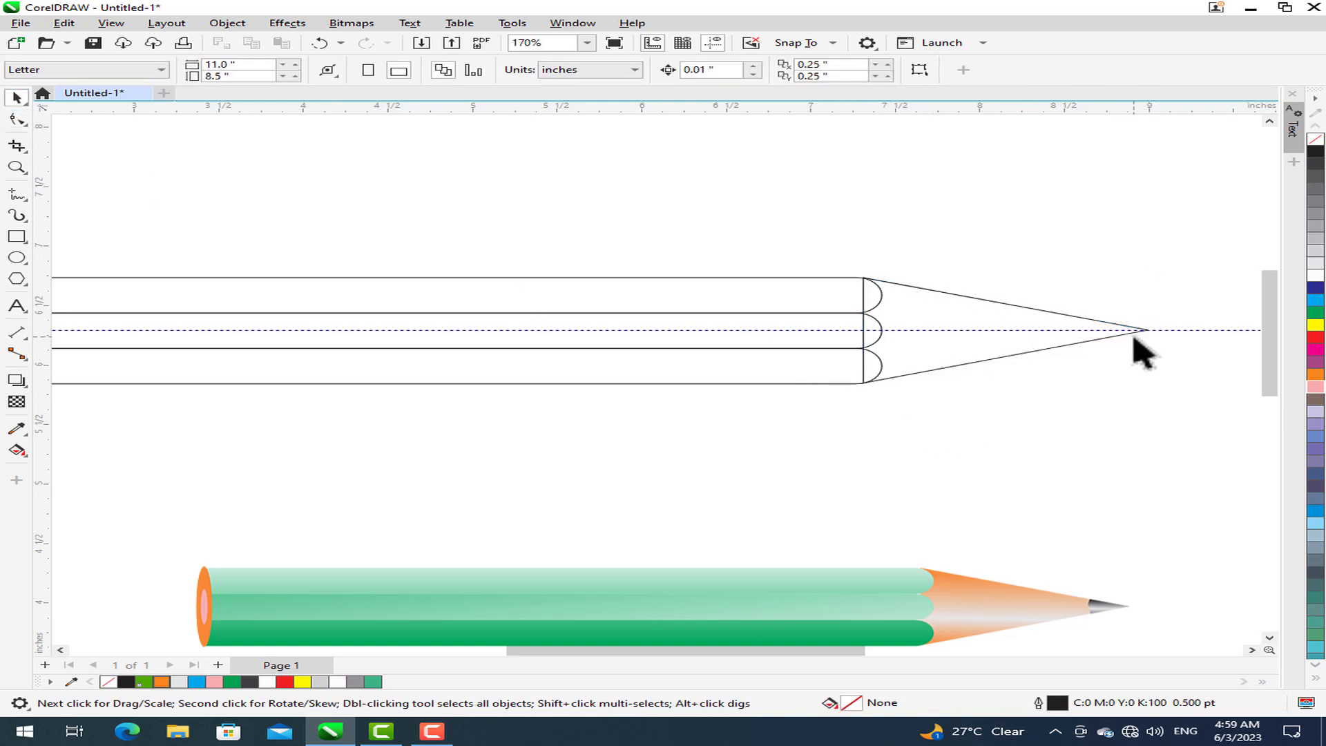
Delete the horizontal guideline running through the pencil.
click(1007, 330)
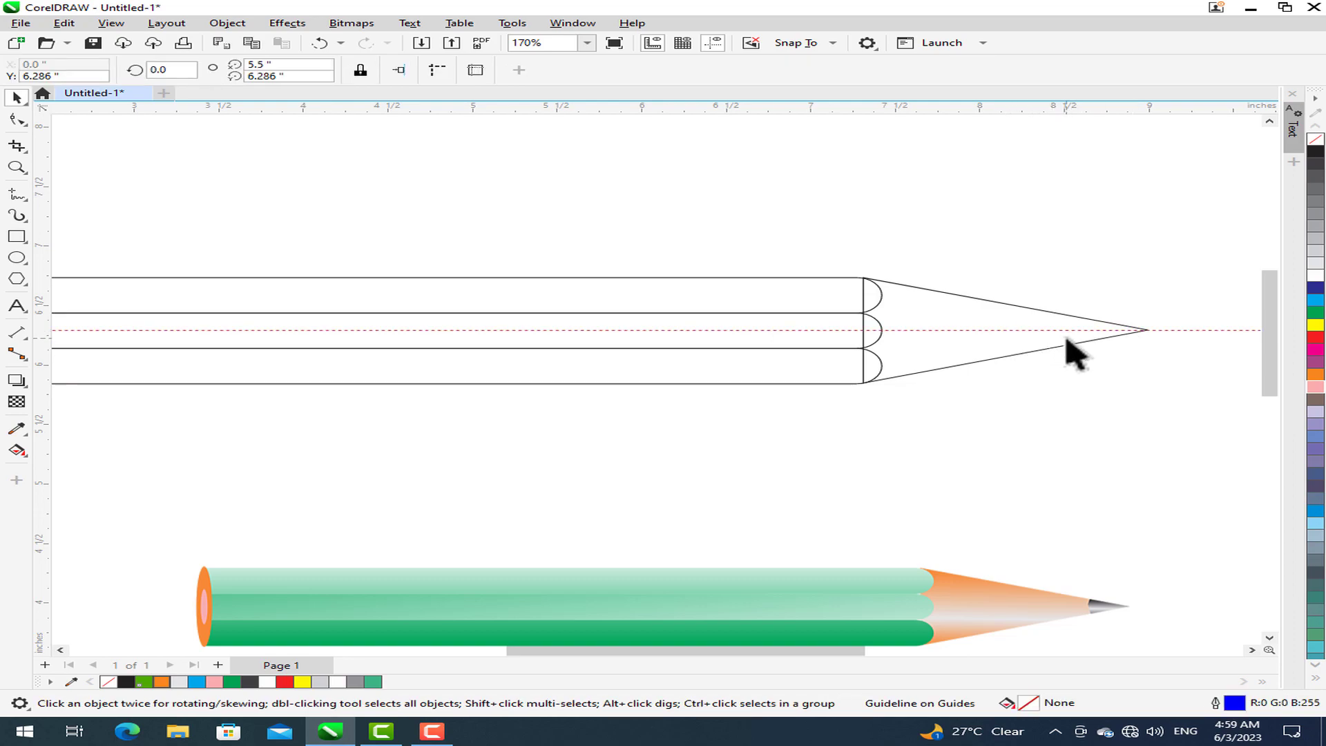
key(Delete)
scroll(777, 462, down, 1)
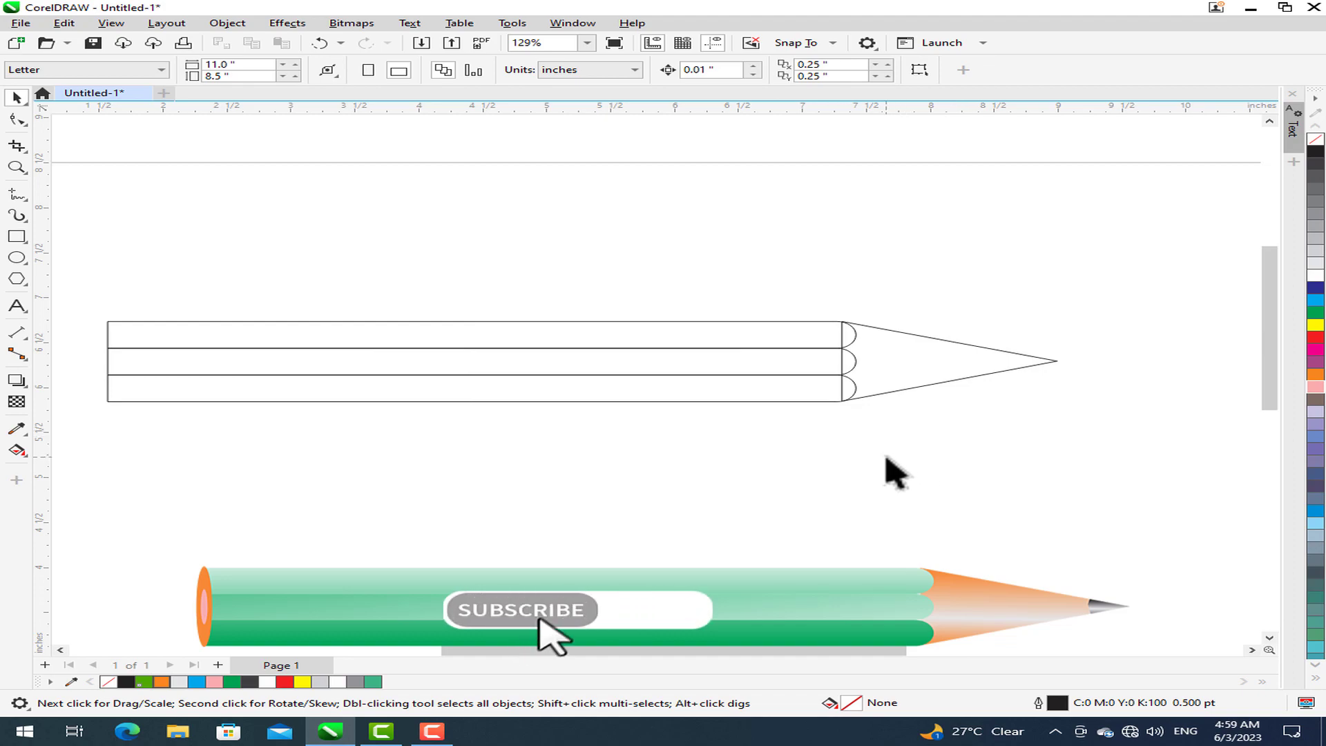
Draw a vertical freehand line about 0.43 in long across the pencil tip near its point.
scroll(950, 446, up, 1)
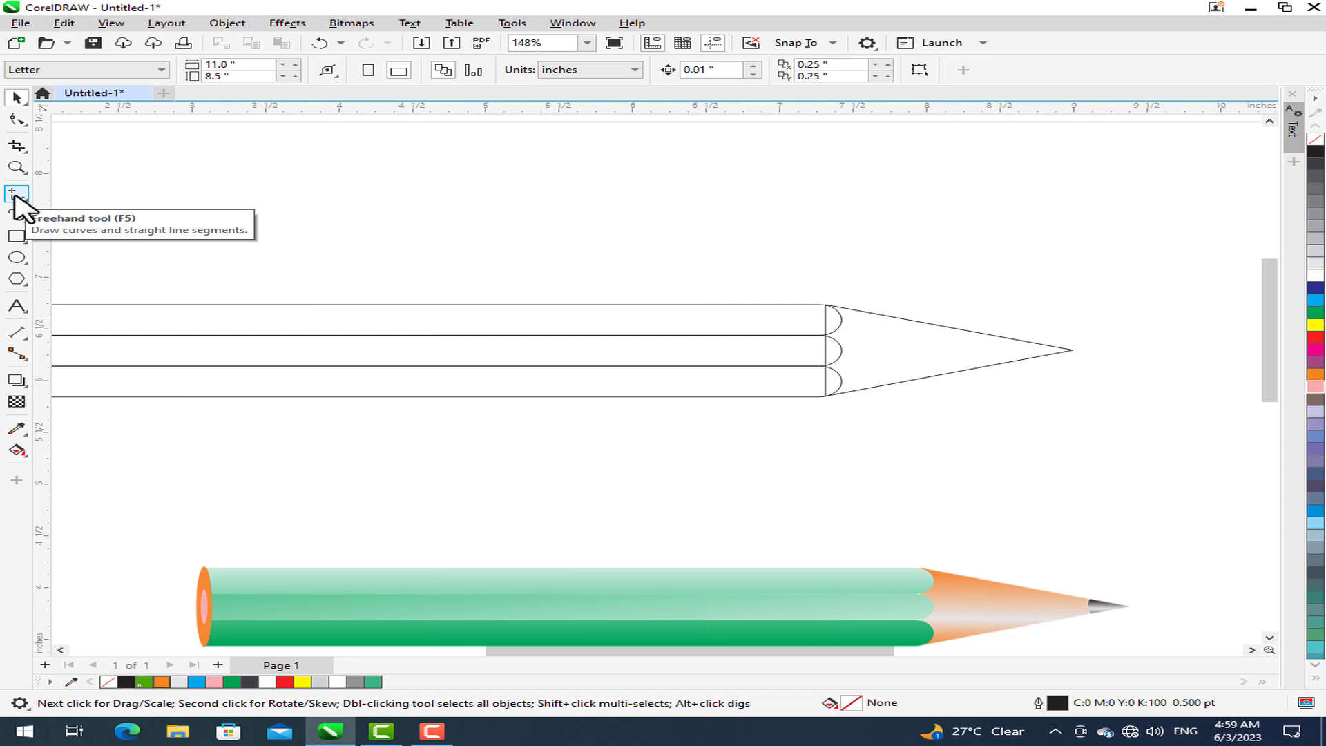
click(16, 196)
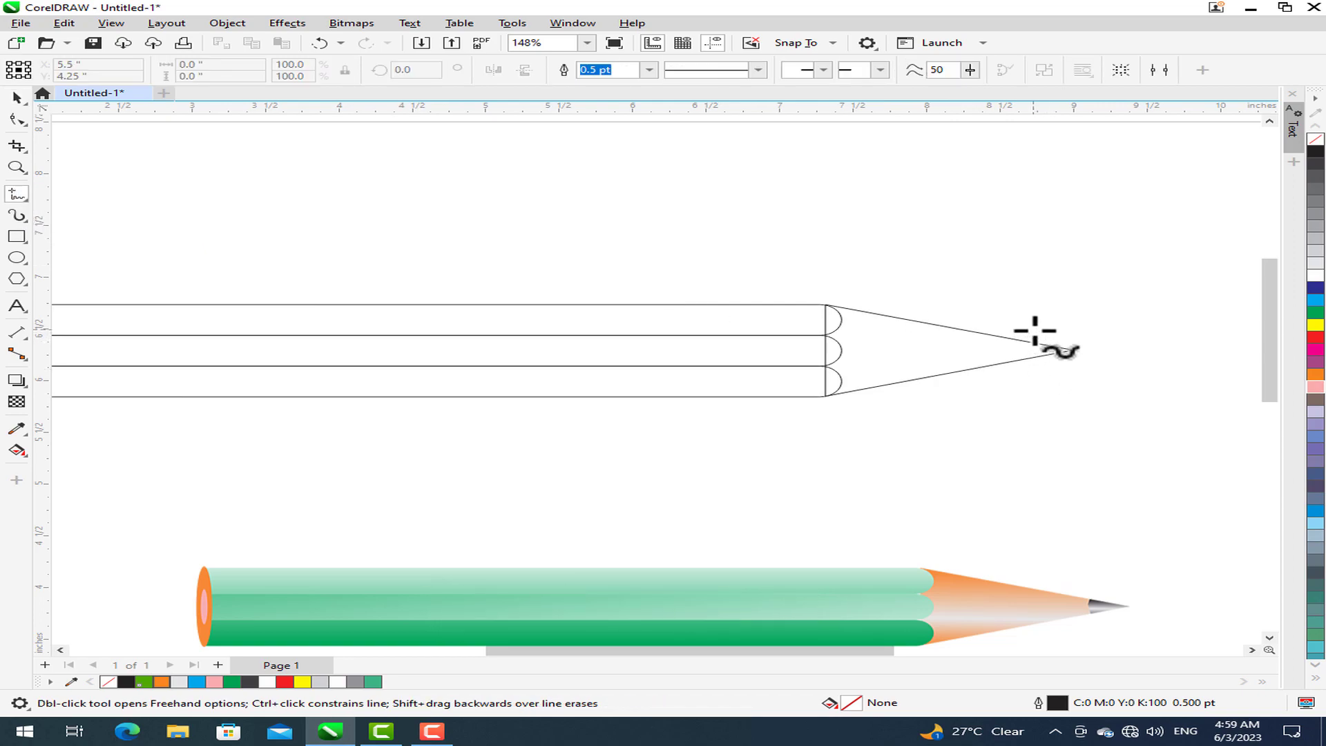
drag(1031, 324, 1031, 375)
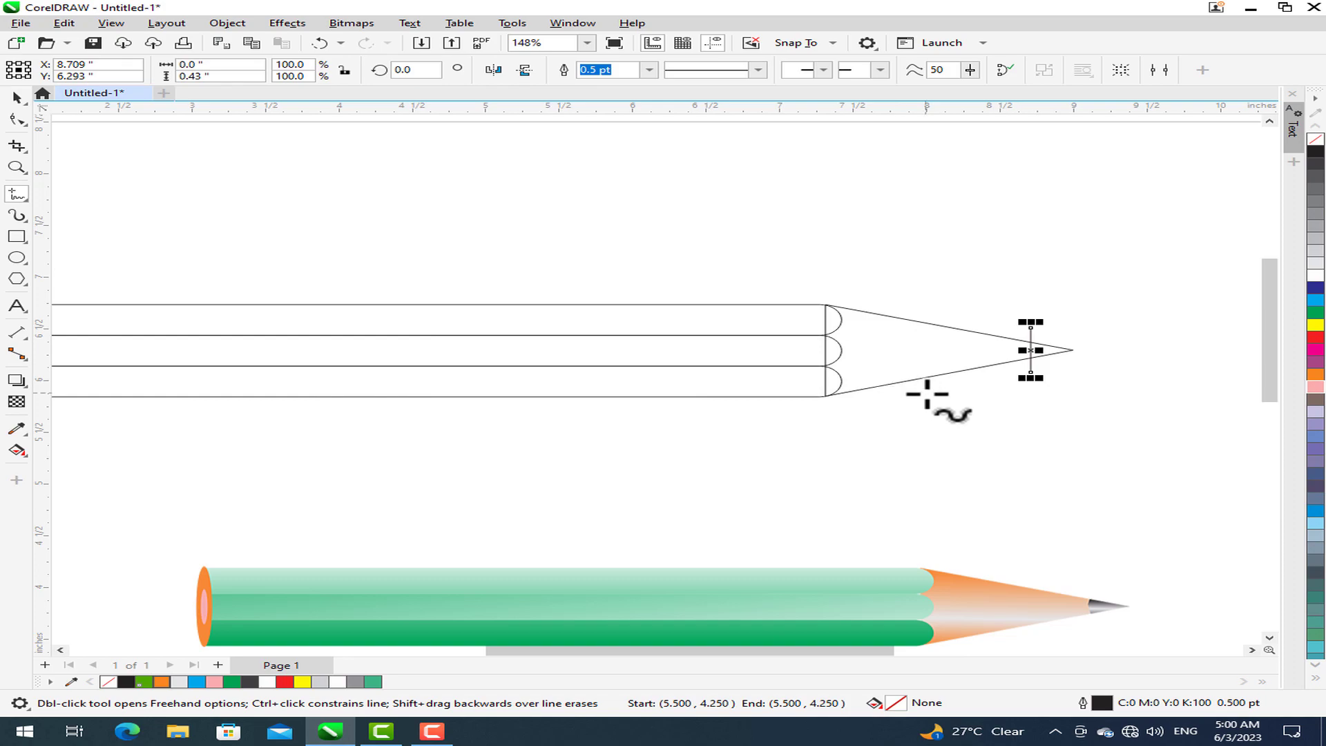
Add a node at the middle of the vertical line and move it slightly left to bend the line into a shallow V.
click(16, 119)
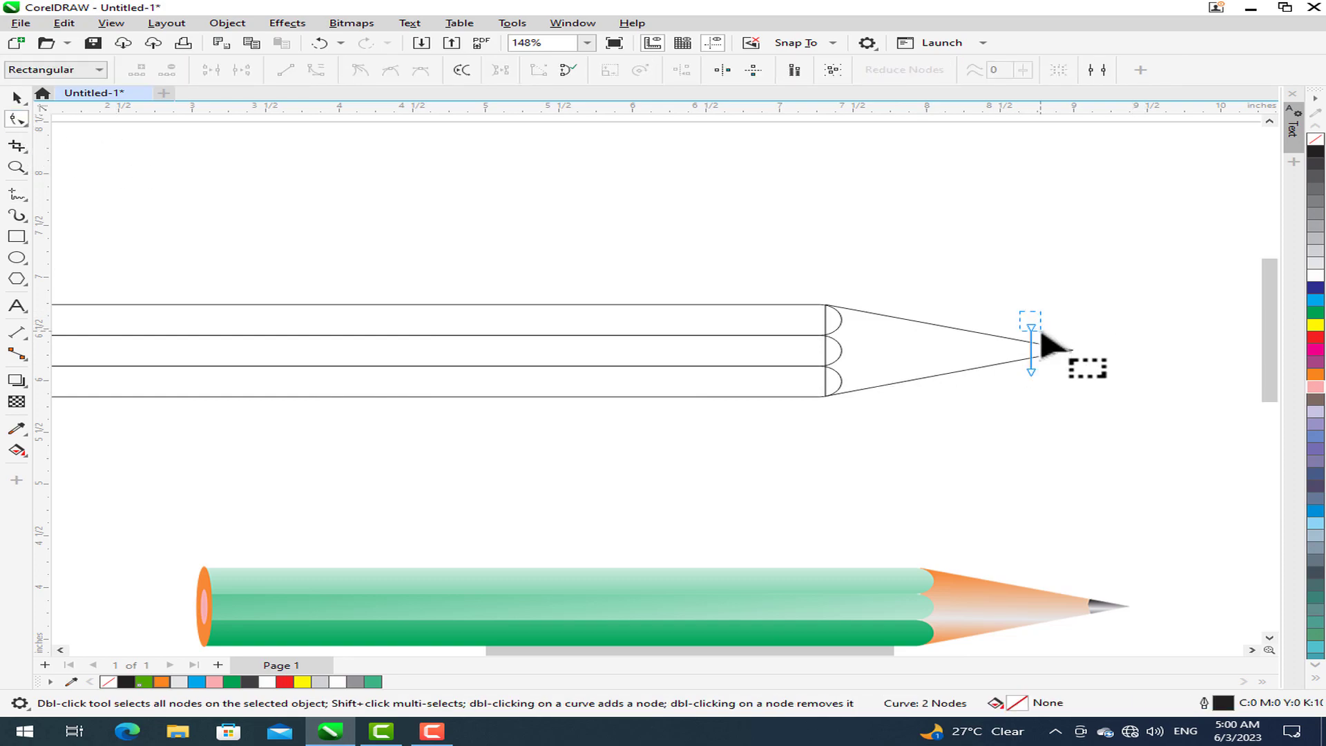
double_click(1031, 348)
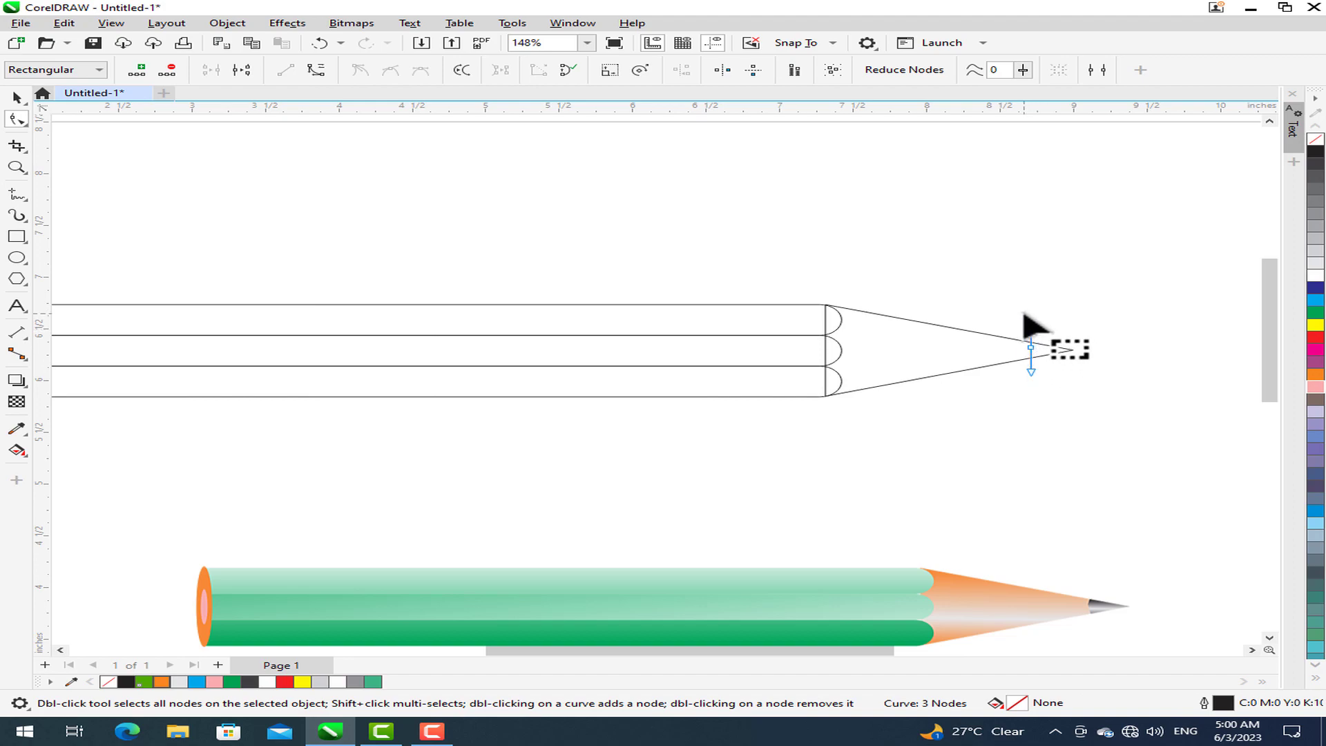
drag(1029, 353, 1056, 425)
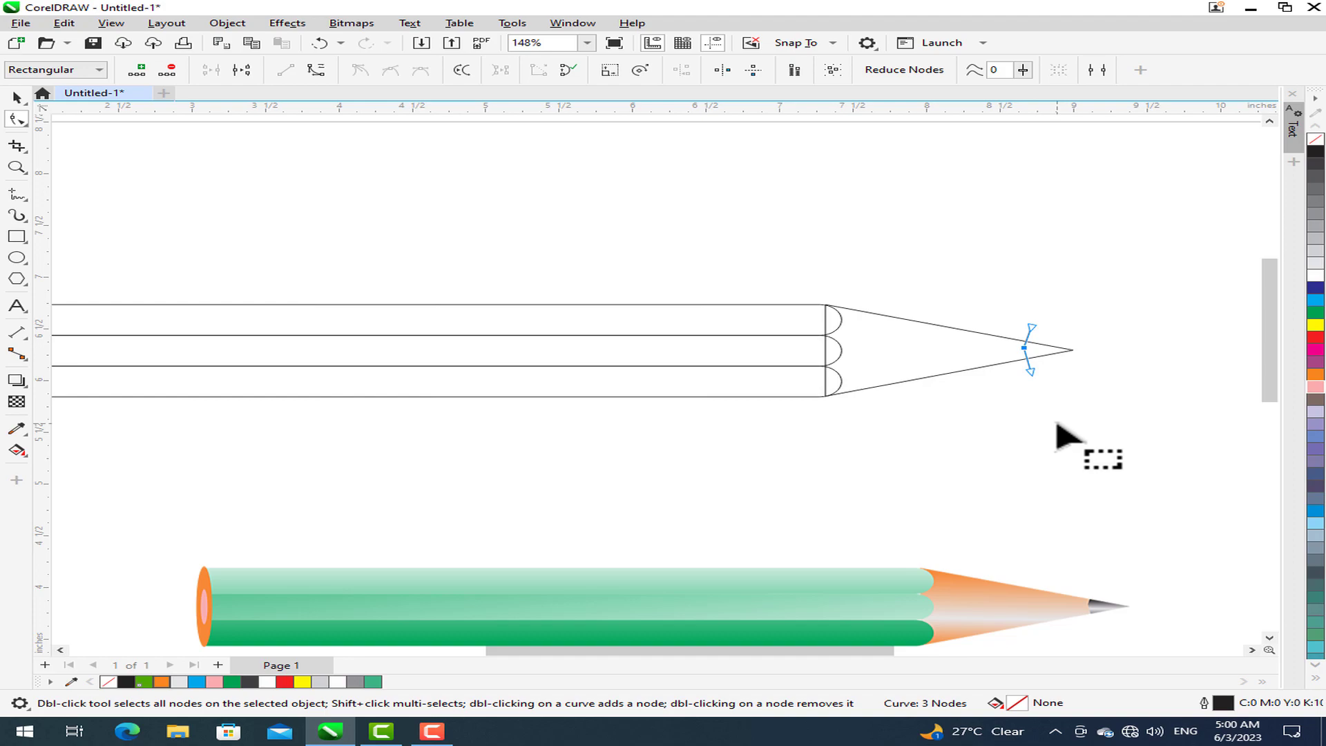
key(space)
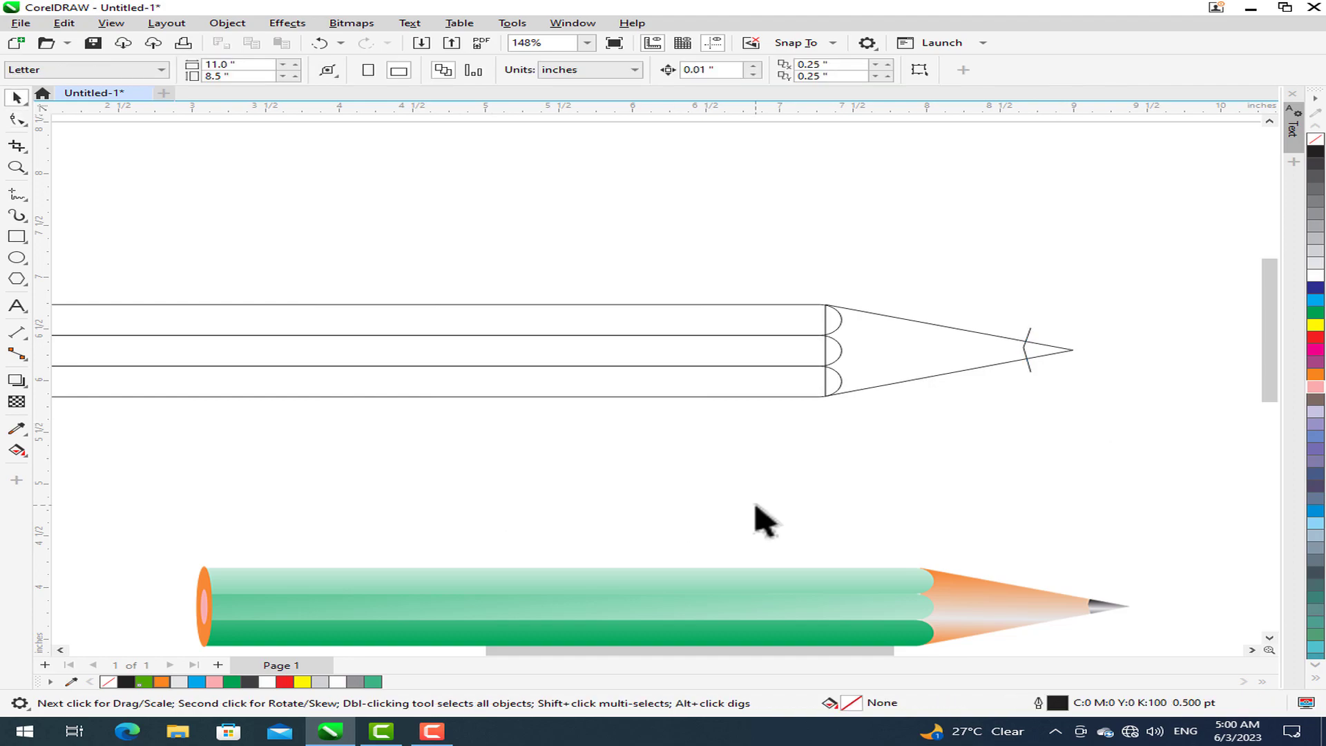
Smart-fill the enclosed lead area at the pencil's point and colour it black.
click(23, 454)
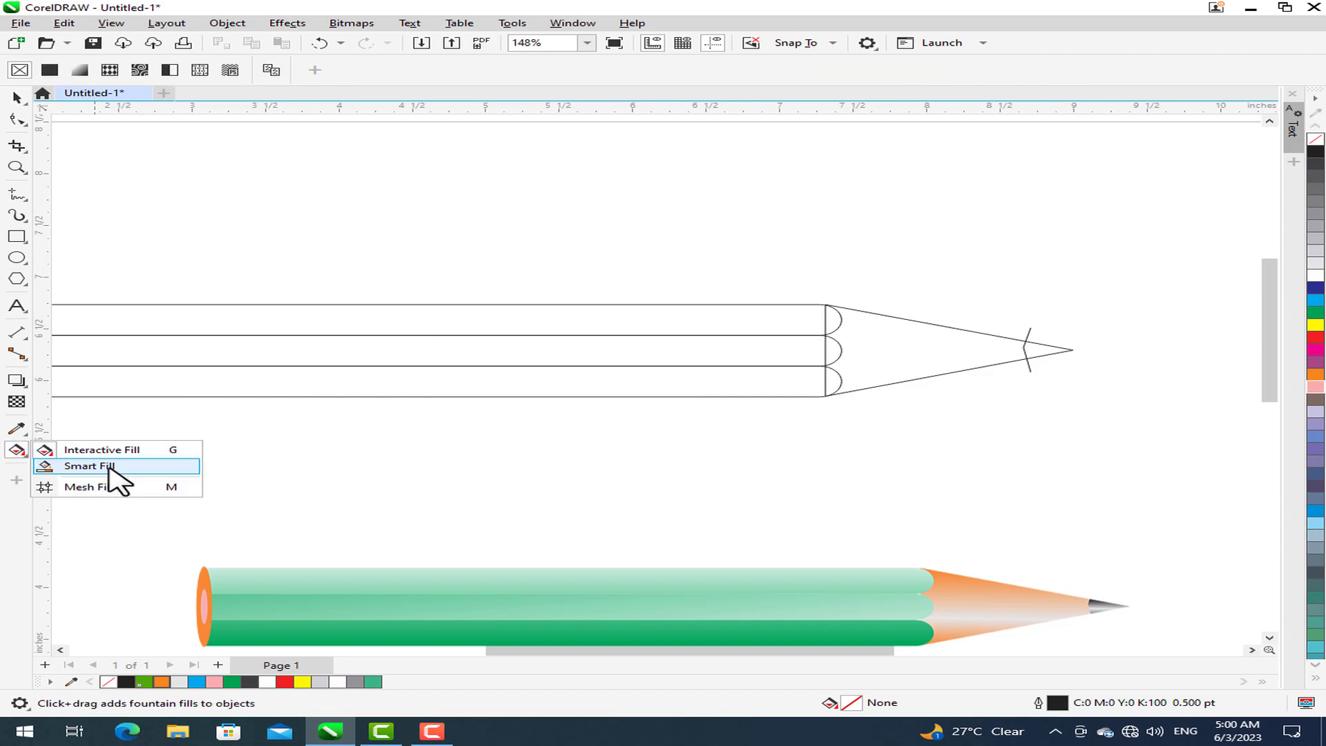
click(110, 467)
click(1037, 350)
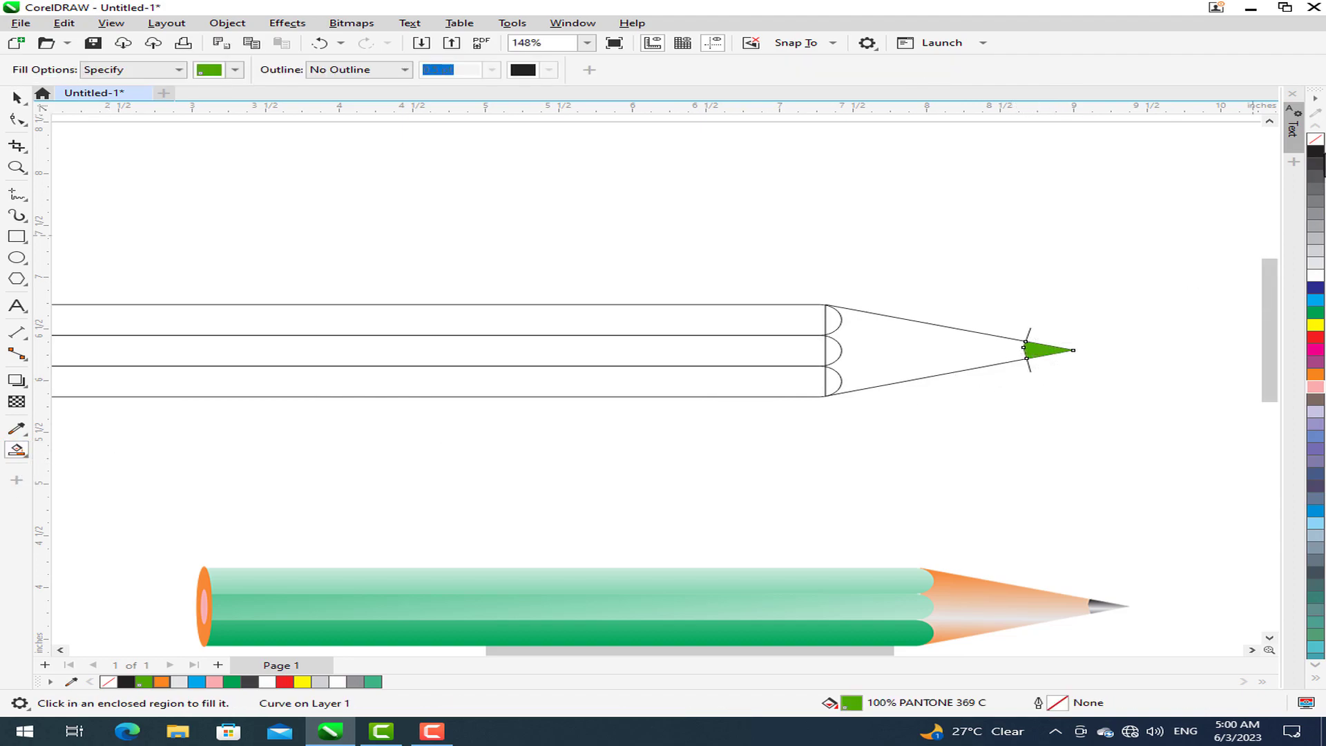
click(1314, 151)
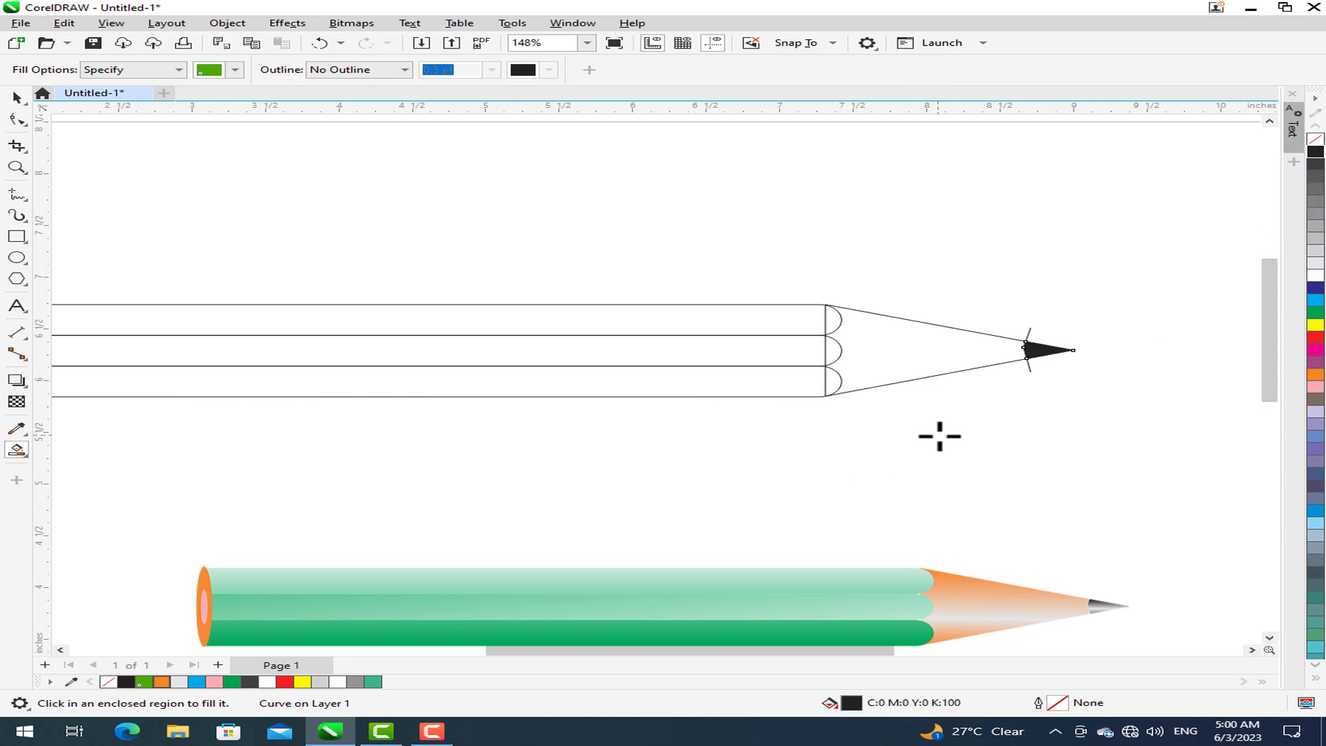
Delete the V-shaped line crossing the pencil tip.
key(space)
scroll(995, 407, up, 1)
click(1059, 319)
key(Escape)
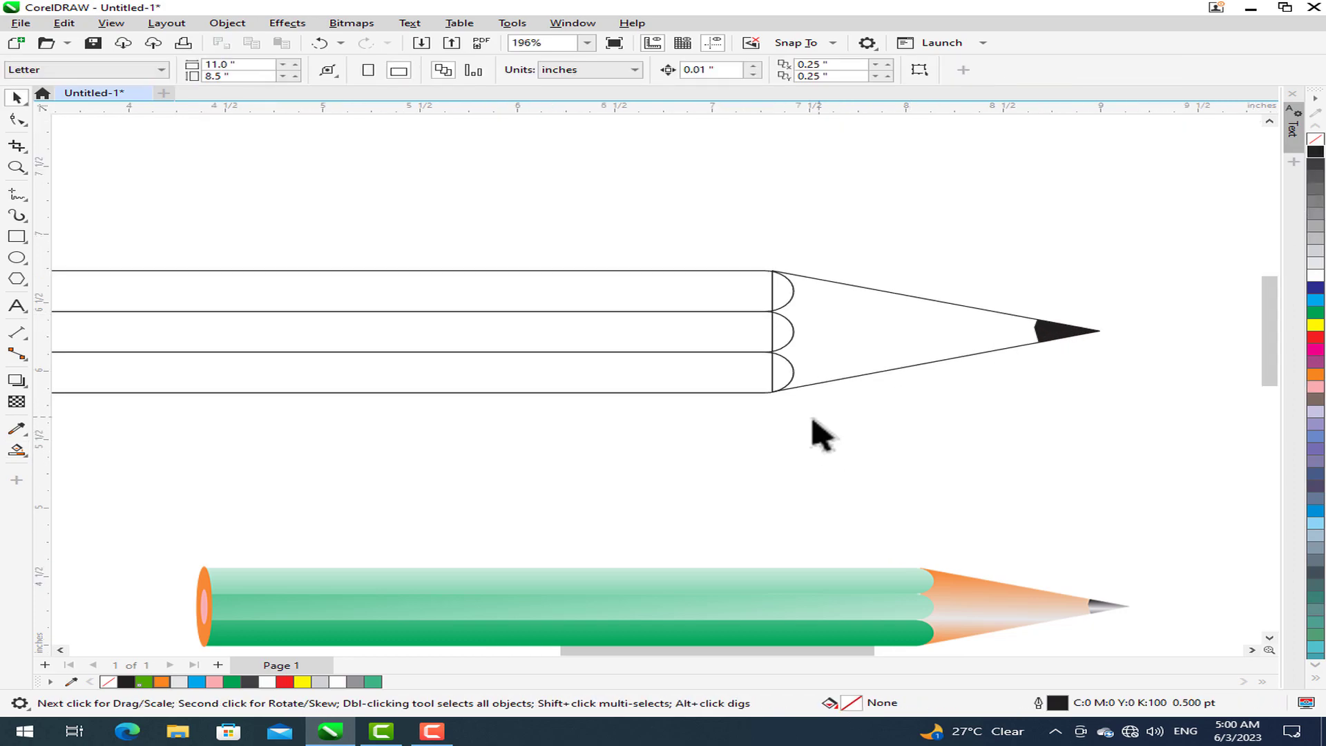
Apply a linear fountain fill to the lead, running vertically from black at its upper edge to white below.
scroll(710, 464, up, 1)
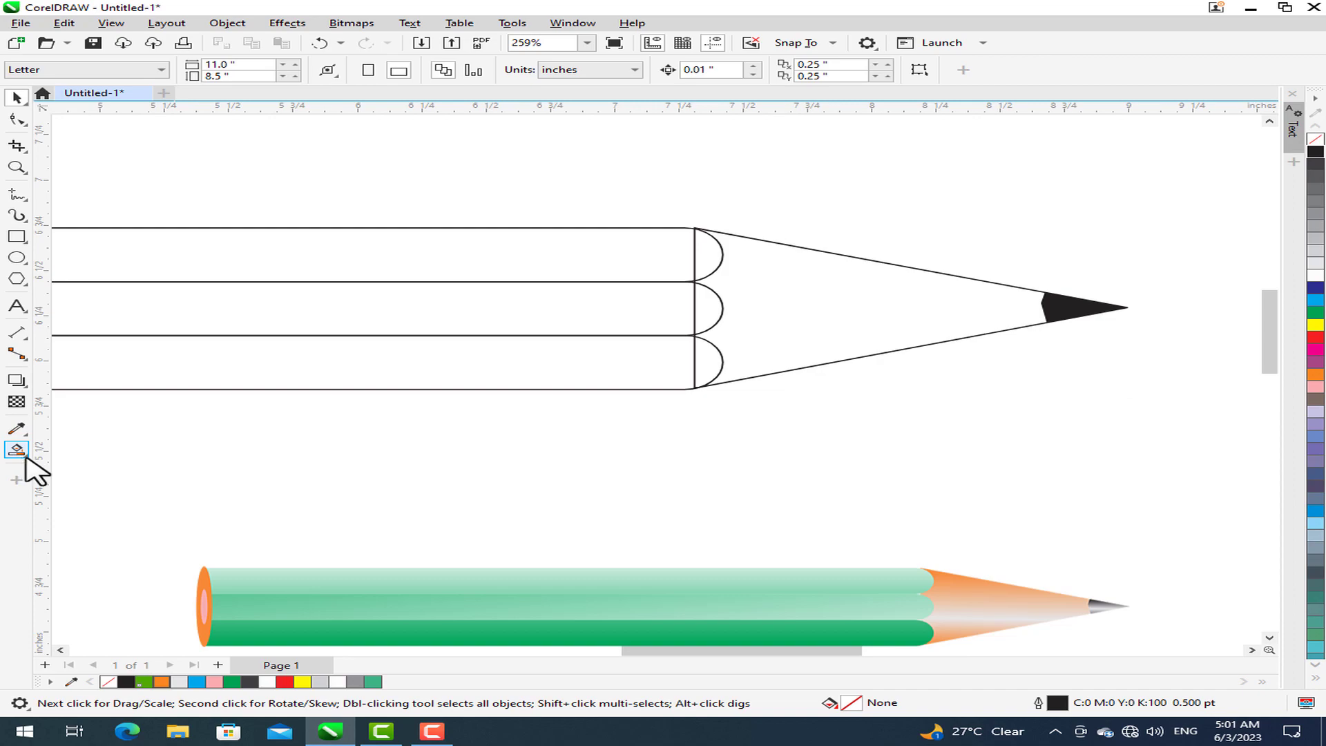
click(25, 455)
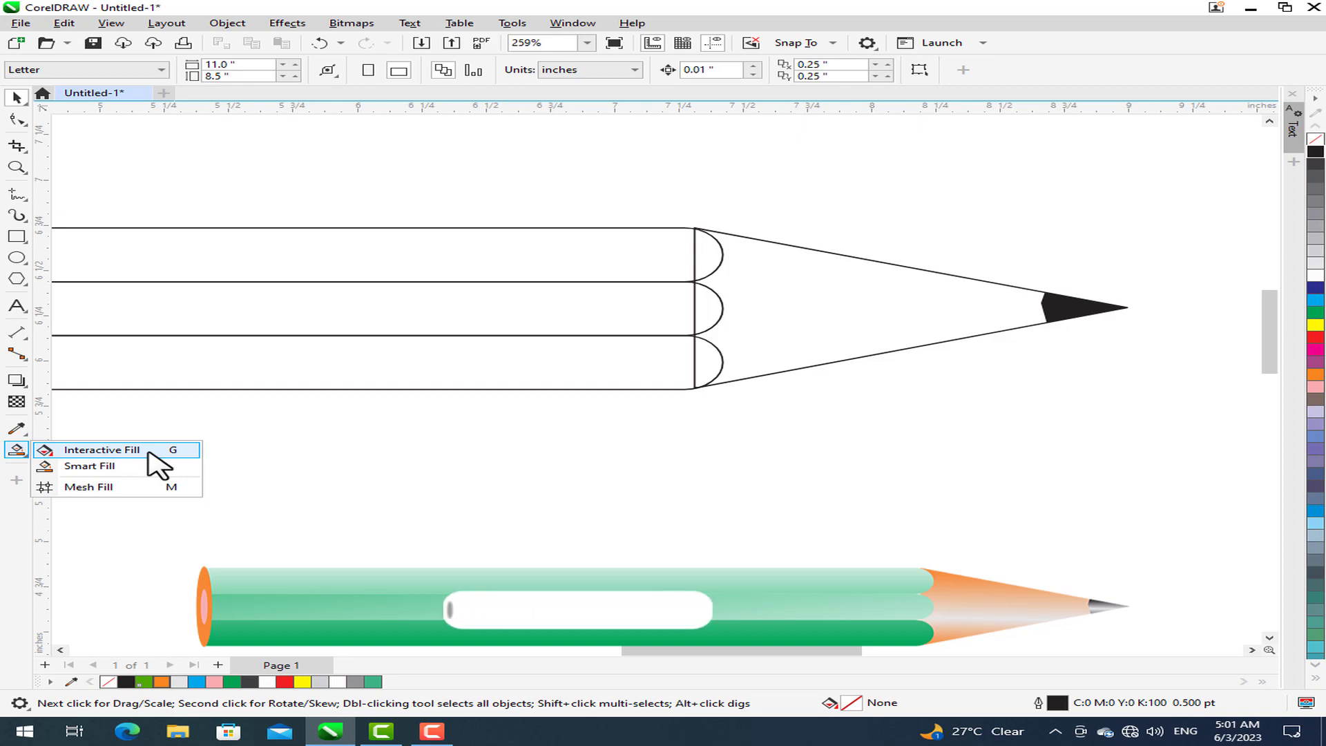
click(148, 453)
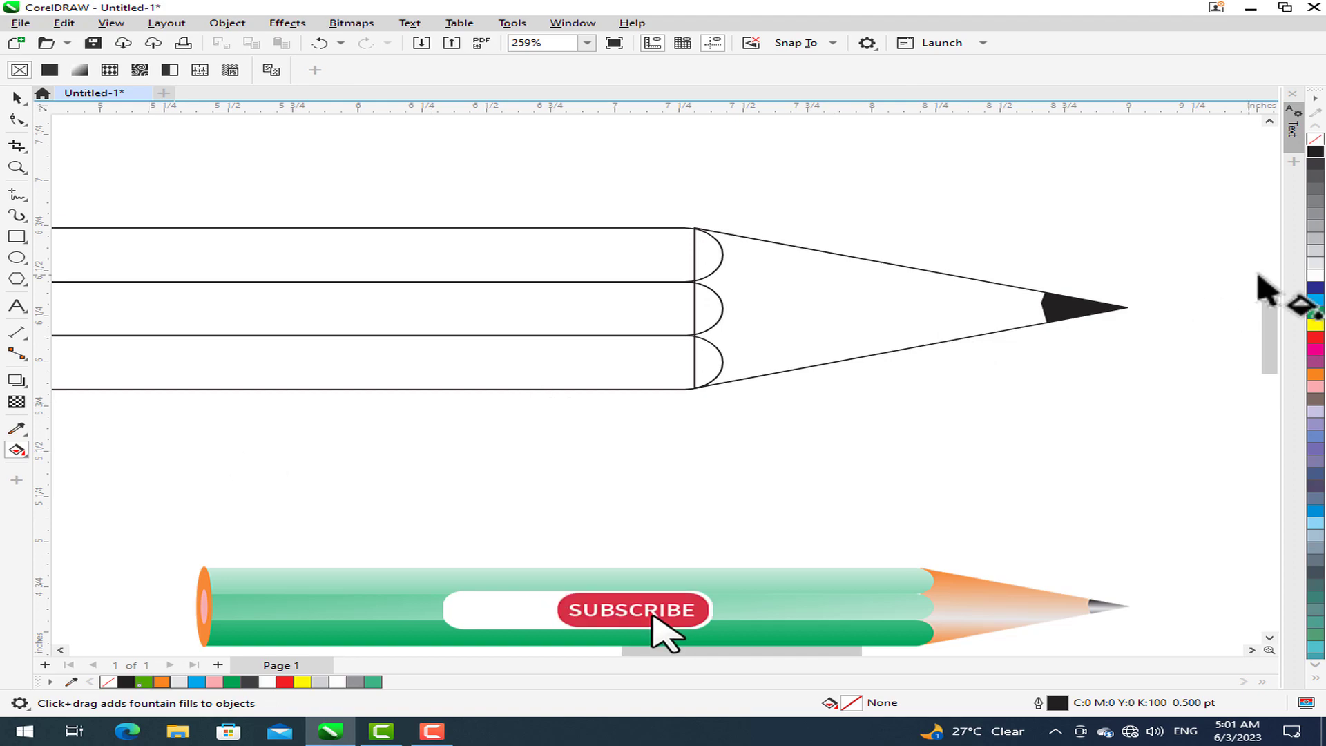
scroll(1095, 355, up, 2)
drag(1044, 273, 1044, 331)
scroll(1044, 331, up, 3)
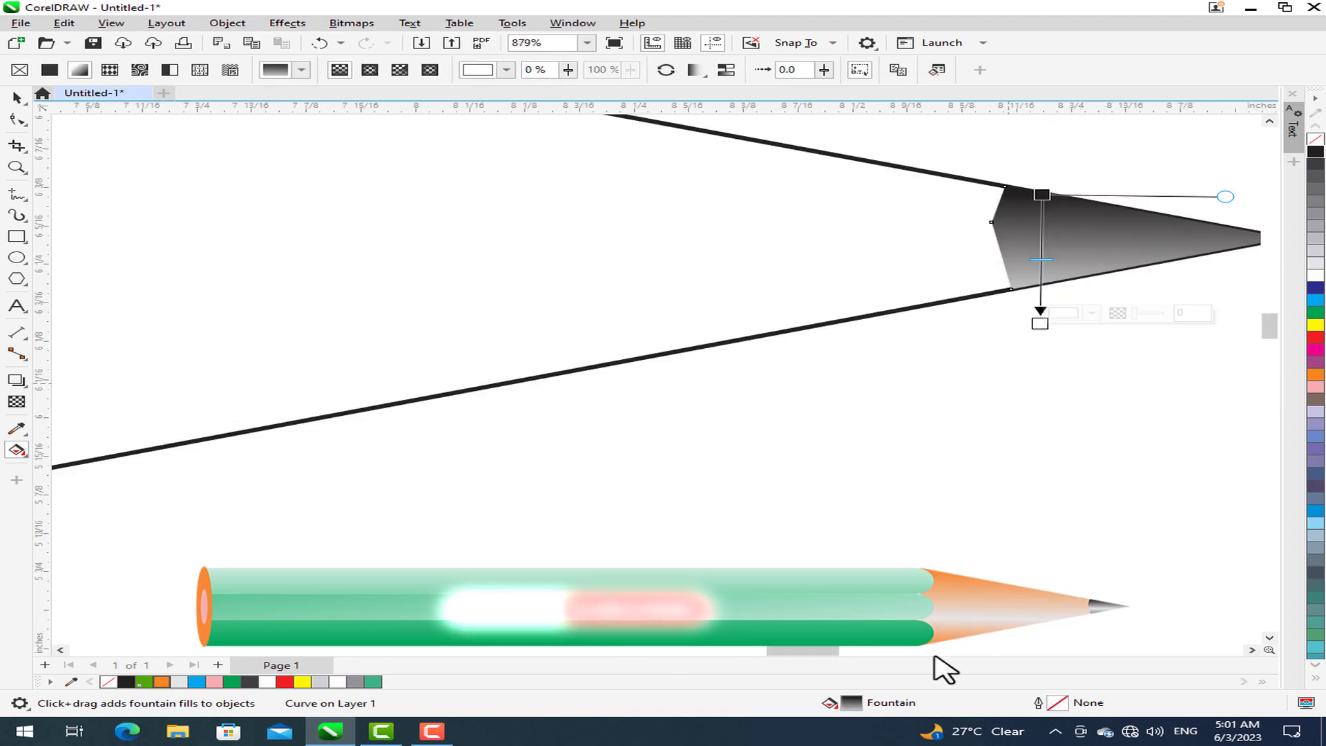
drag(838, 650, 868, 650)
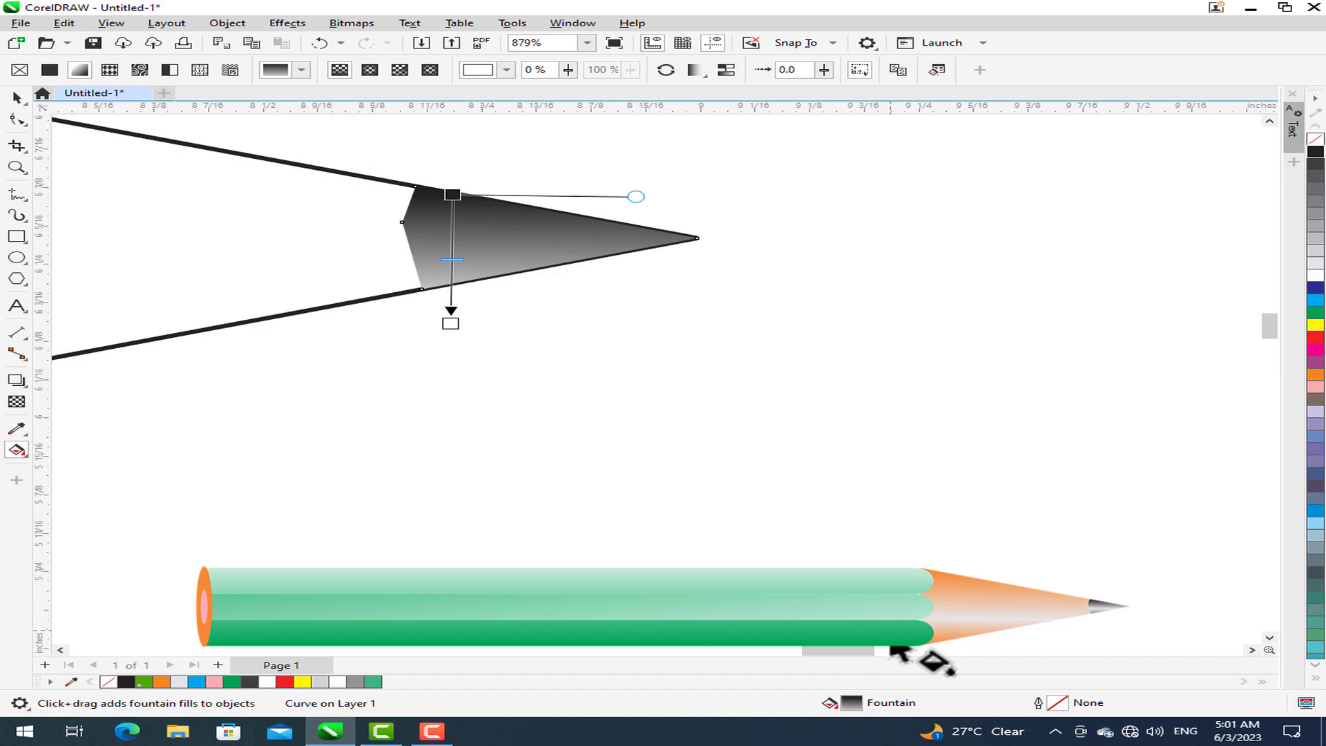
Set the lead gradient's end colour to black and add a 20% Black colour node at the 45% position.
mouse_move(451, 325)
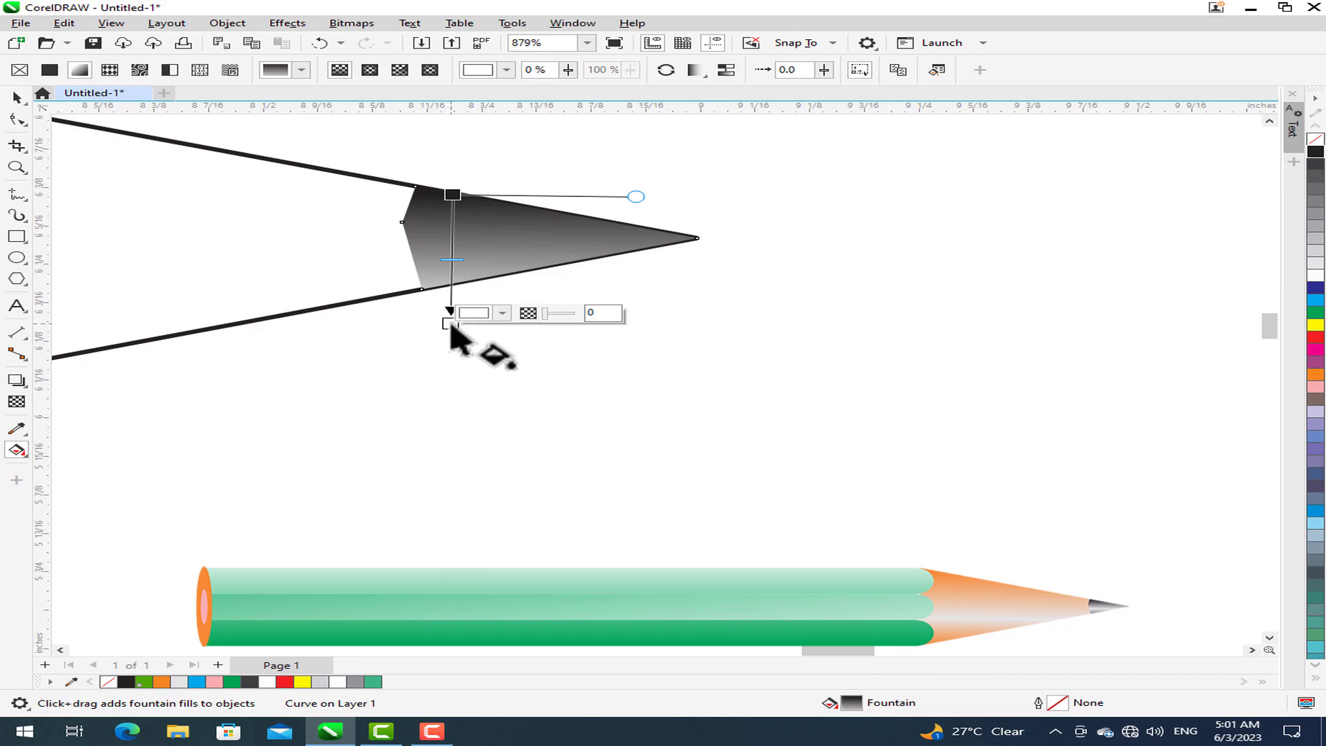
click(1316, 152)
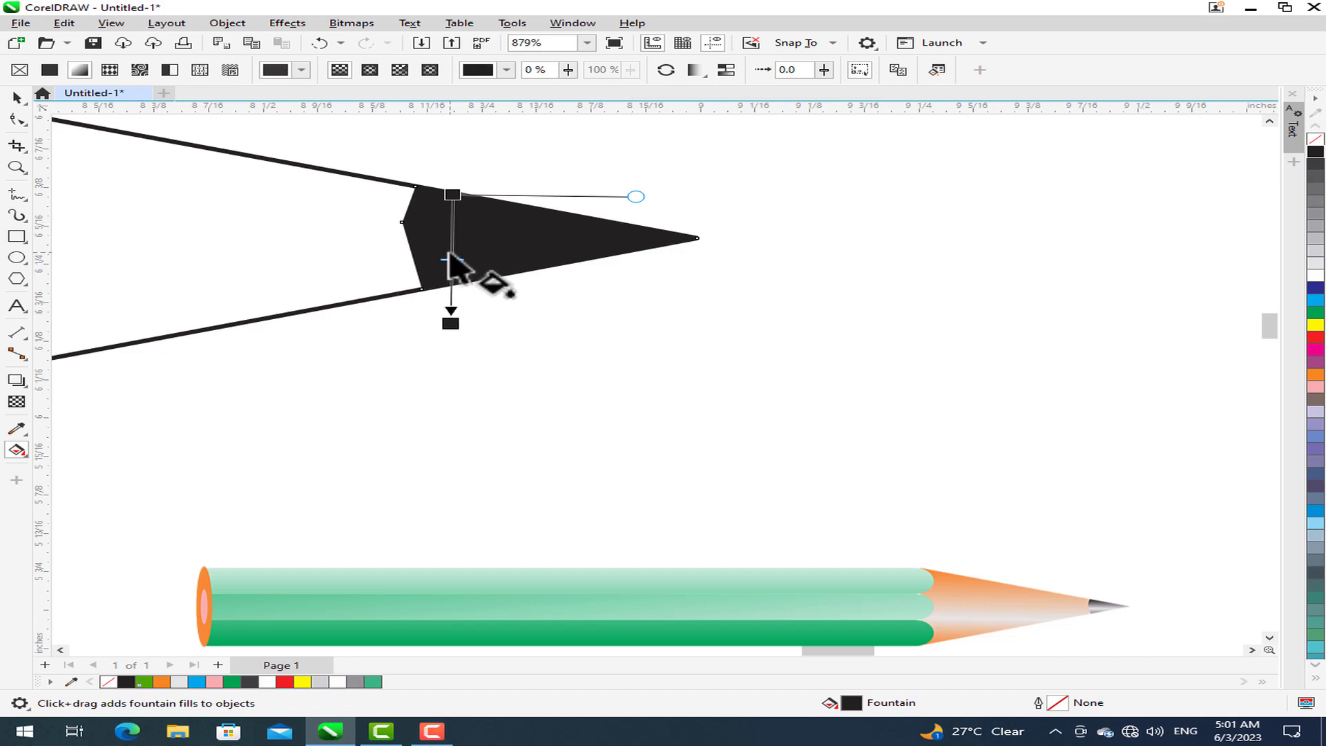
drag(450, 261, 451, 253)
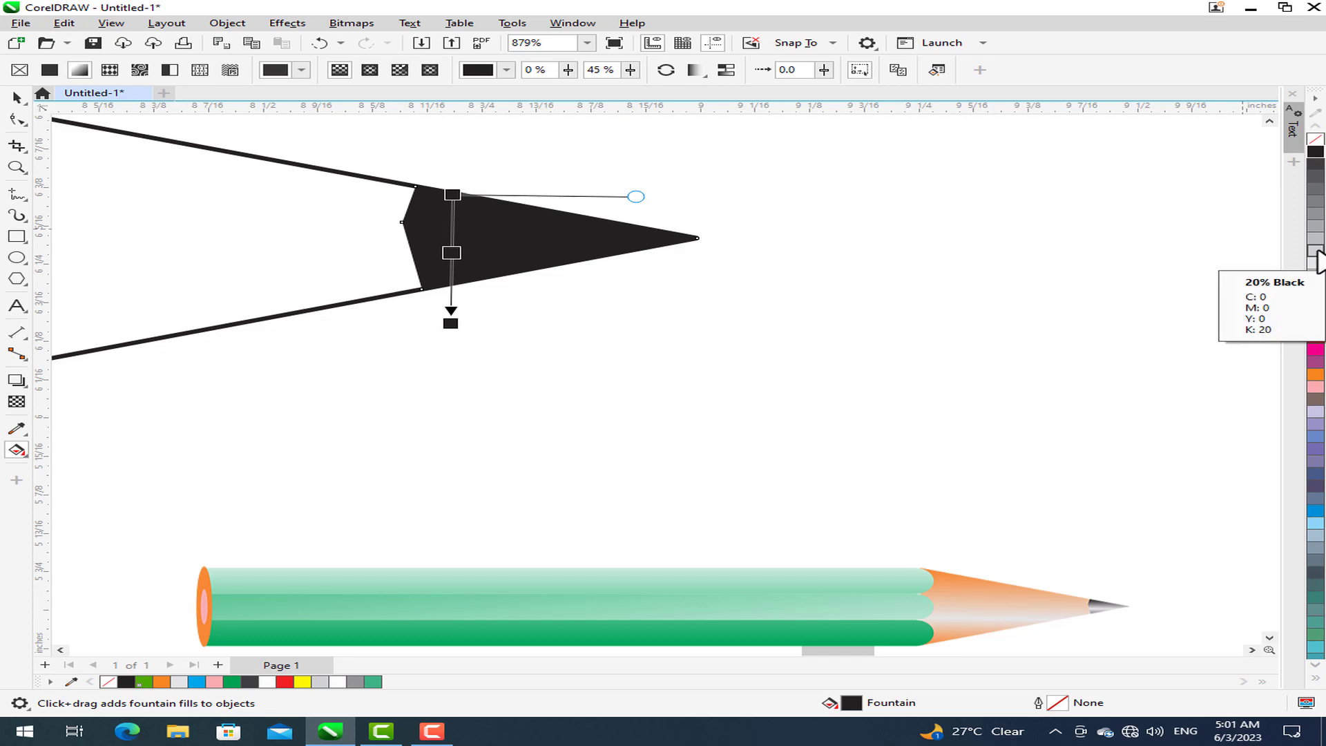
click(1315, 251)
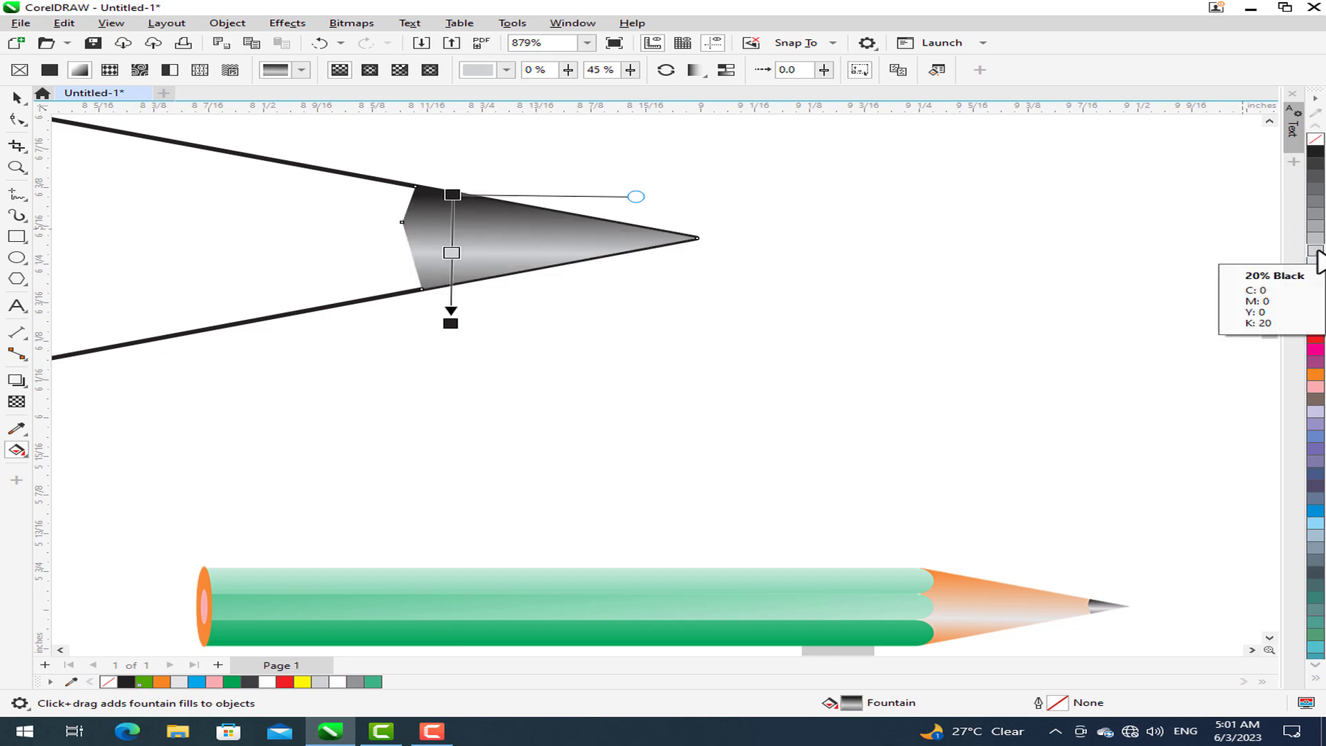
Fill the triangular sharpened section of the pencil with Orange.
scroll(689, 442, down, 2)
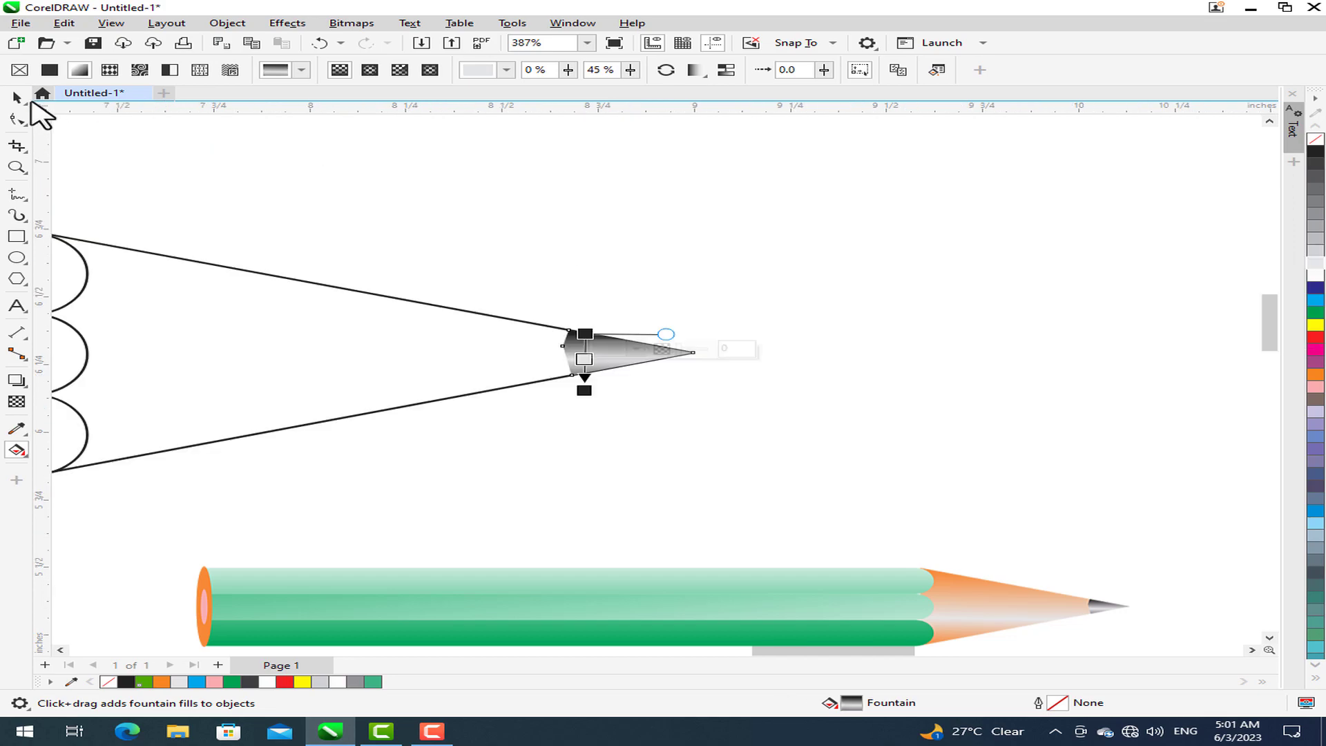
click(17, 97)
mouse_move(844, 649)
mouse_down()
mouse_move(831, 732)
mouse_move(775, 653)
mouse_up()
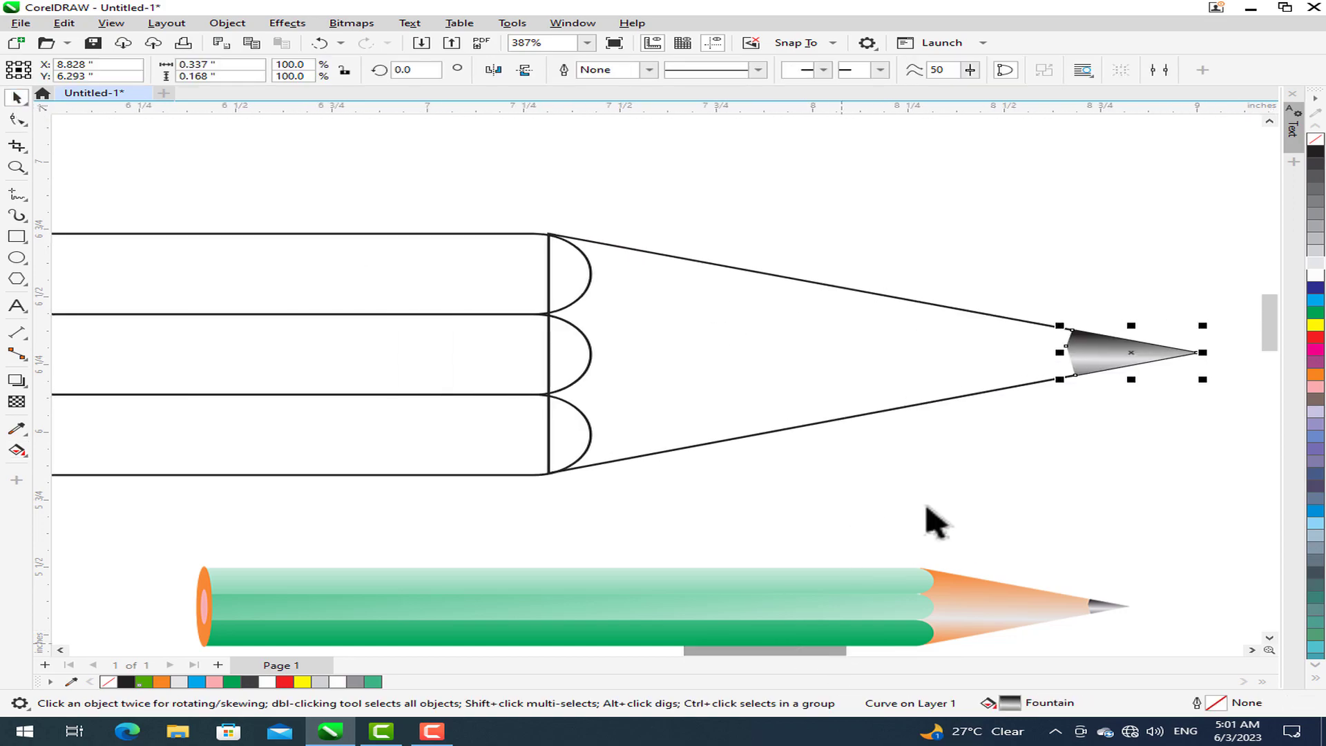
scroll(935, 525, down, 2)
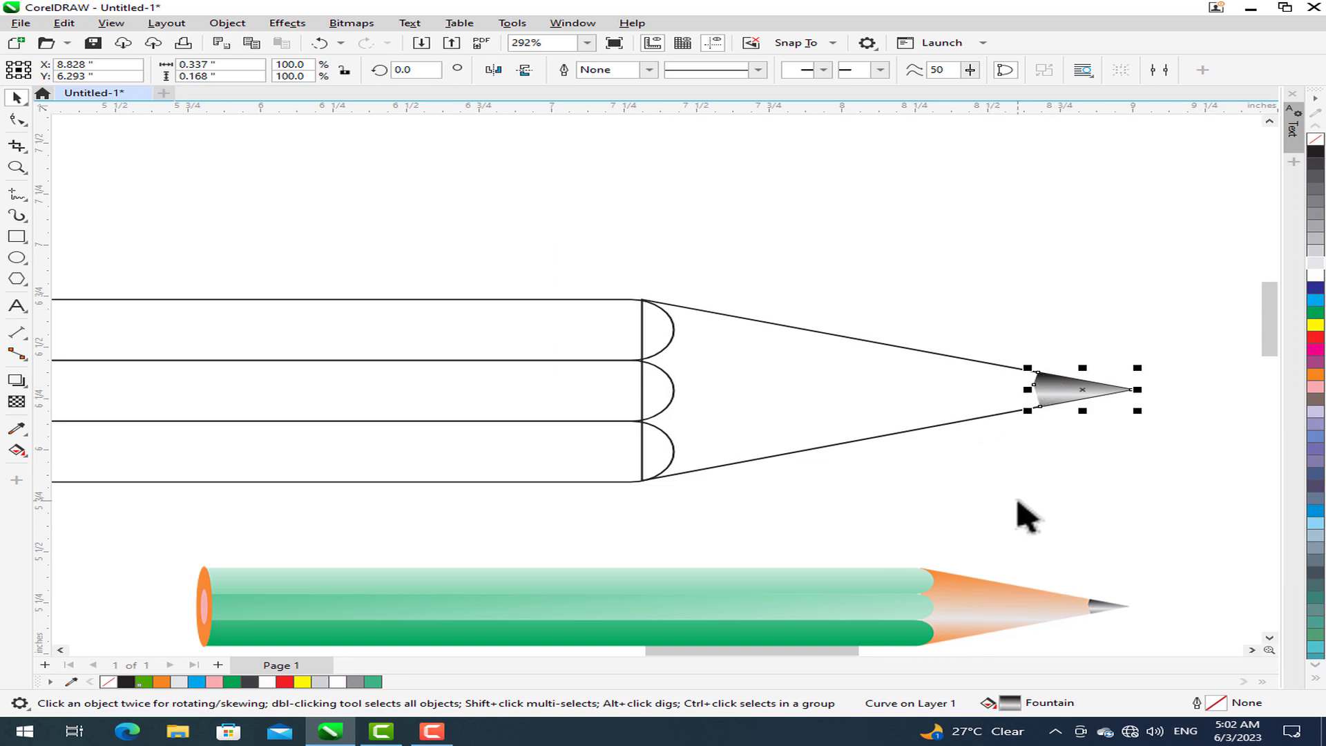
click(885, 358)
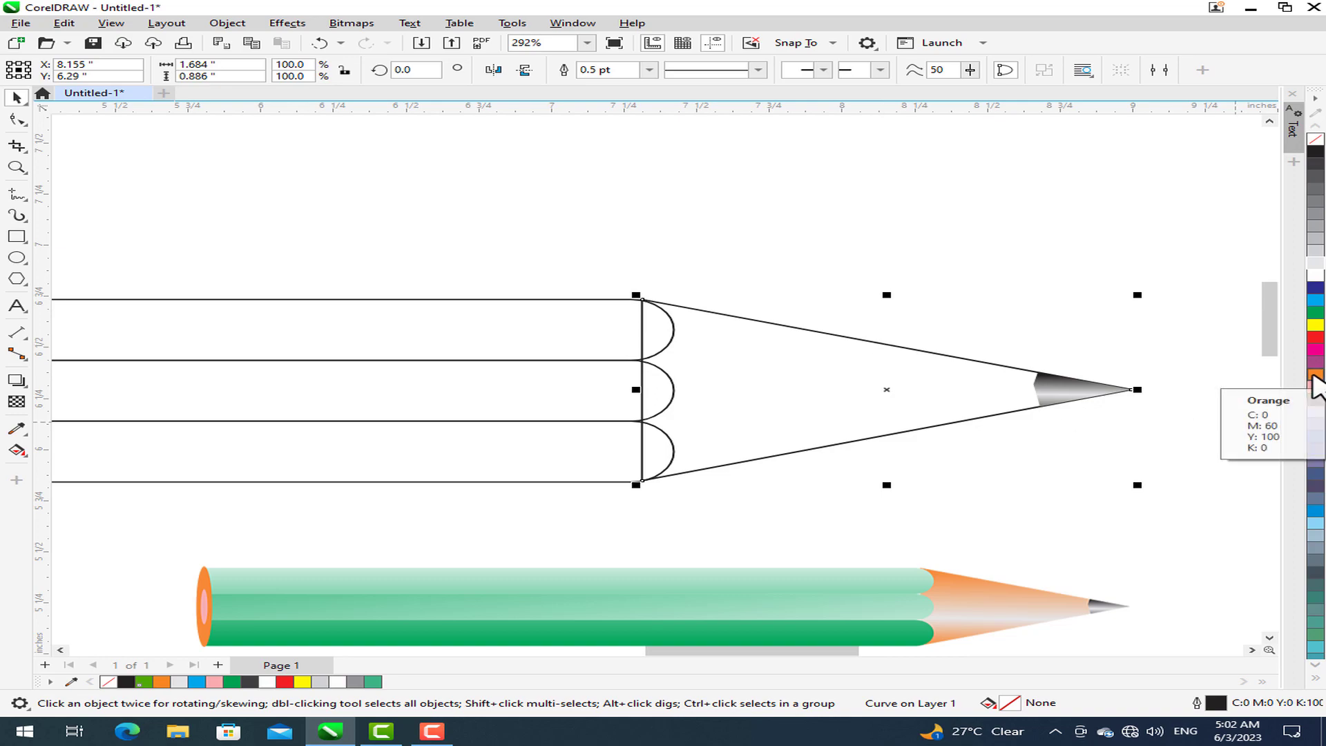
click(1313, 374)
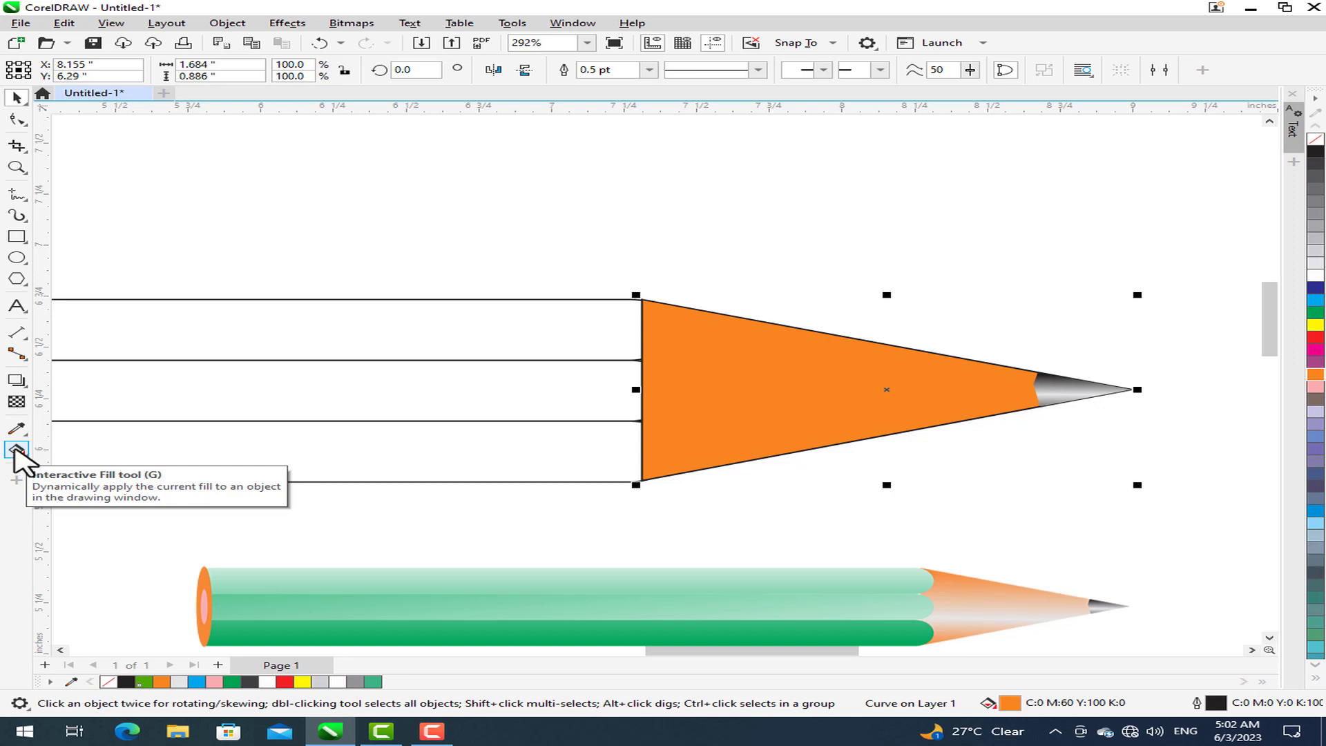
Give the sharpened section a vertical fountain fill with Orange at both ends and a 10% Black node at 63%.
click(14, 450)
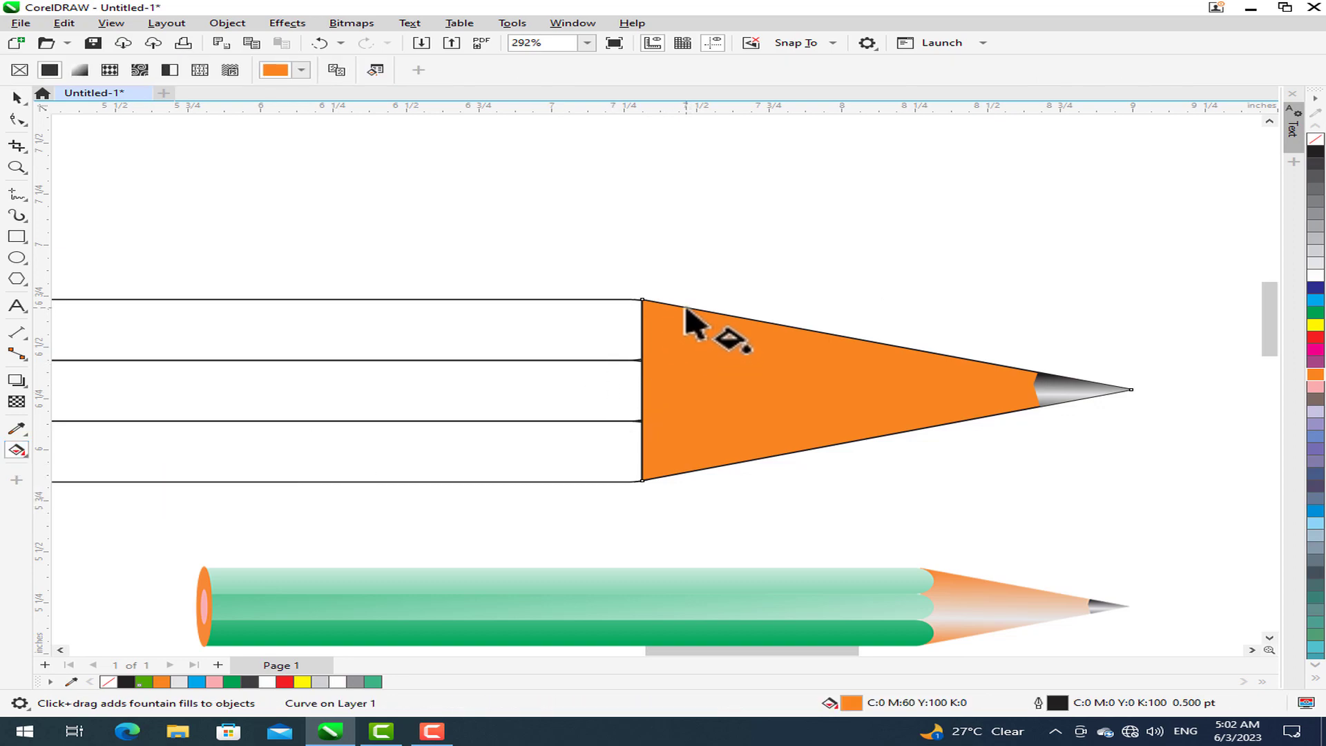
drag(686, 308, 681, 480)
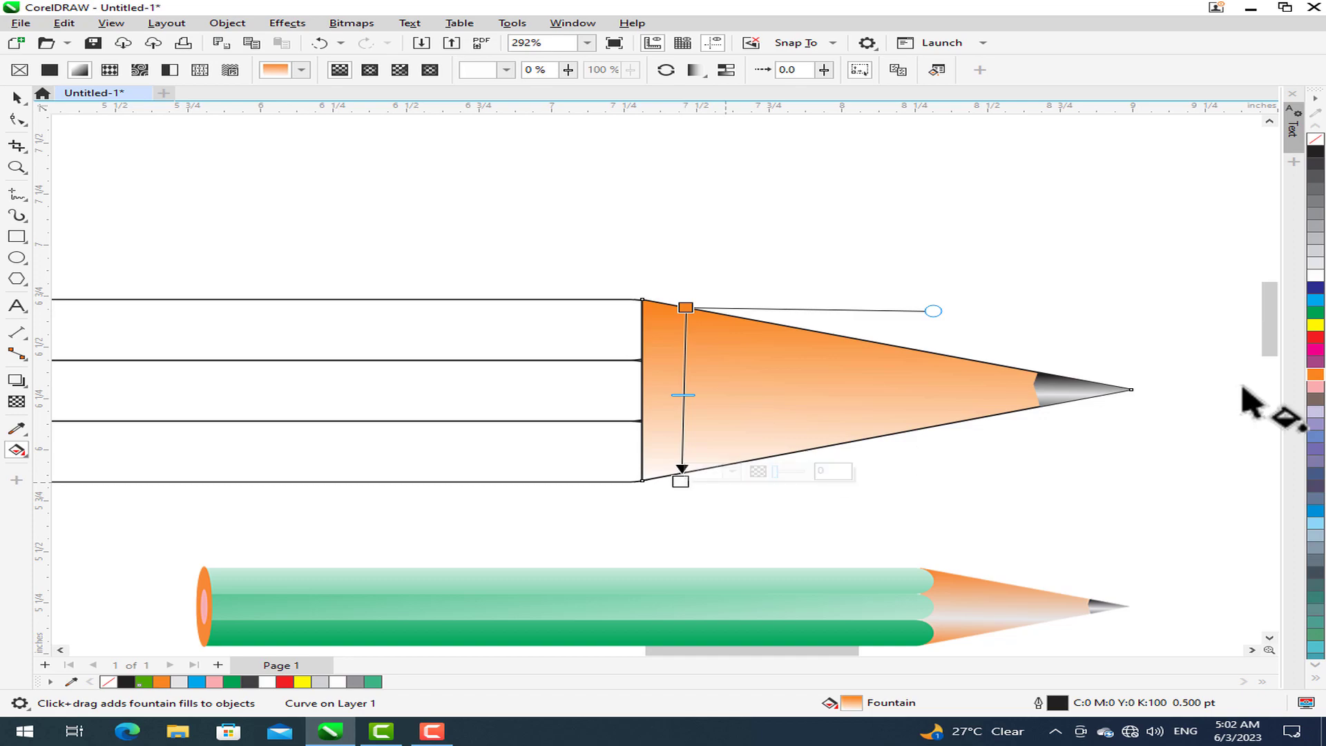
click(1315, 374)
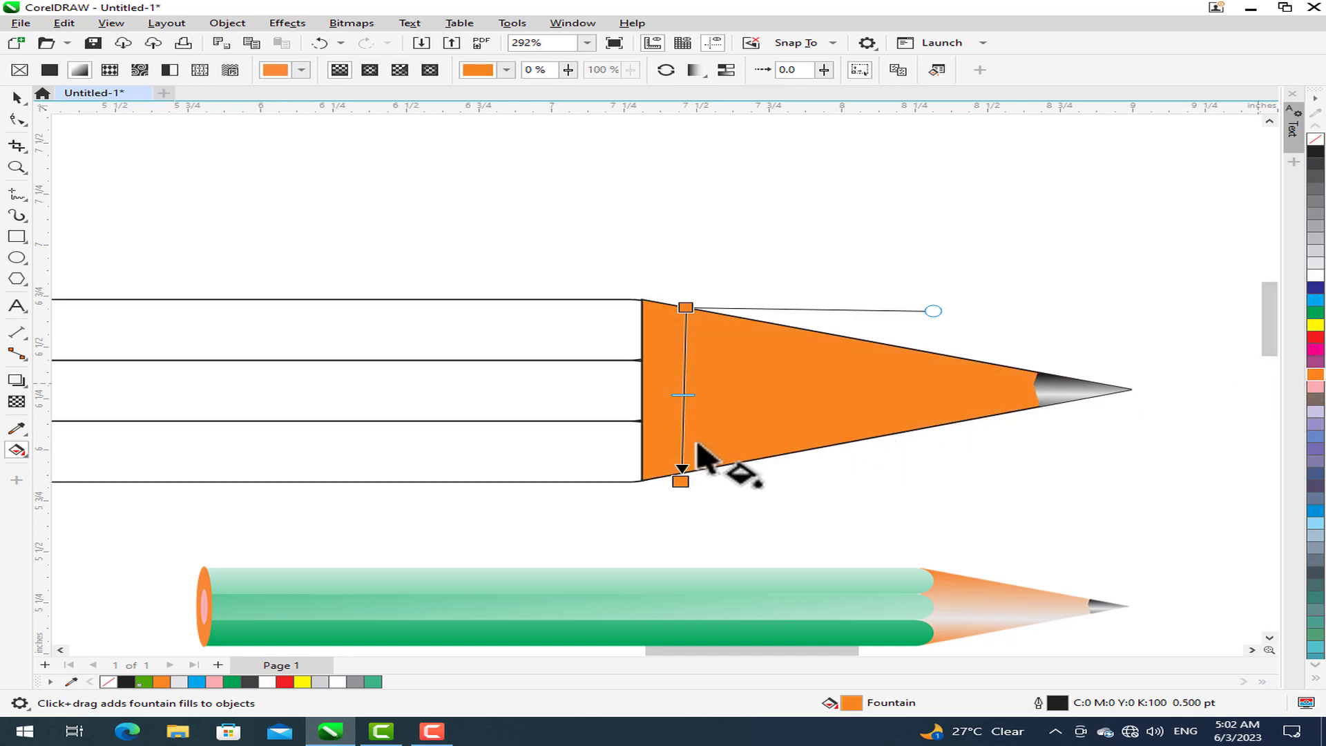
double_click(683, 417)
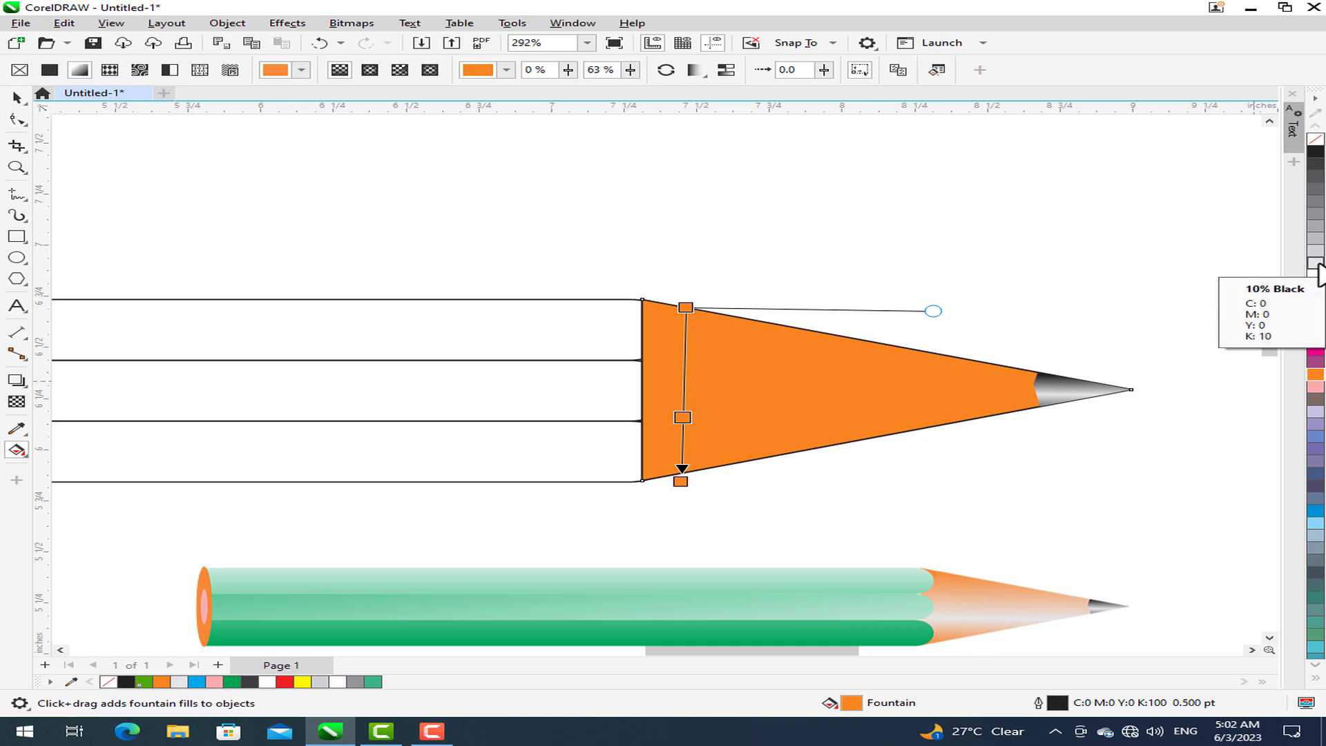
click(1316, 263)
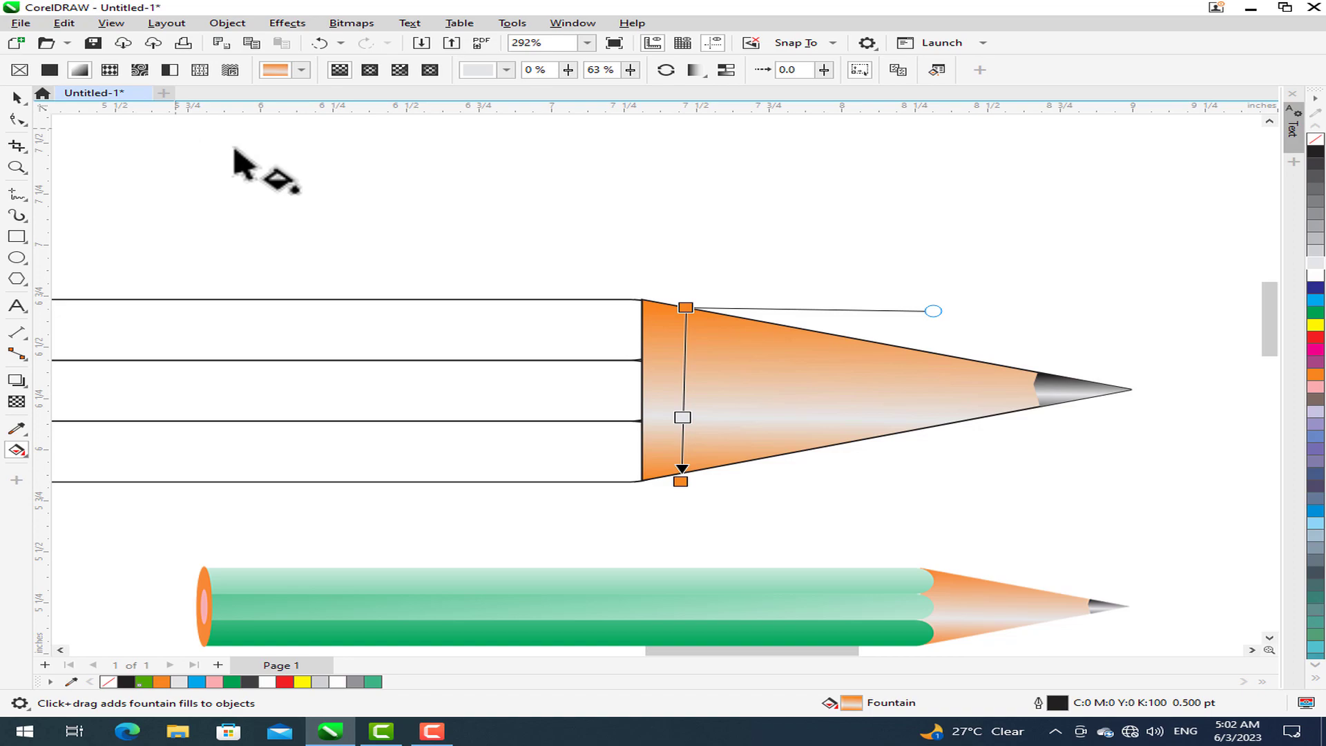
Remove the outlines from the sharpened section and the lead.
key(space)
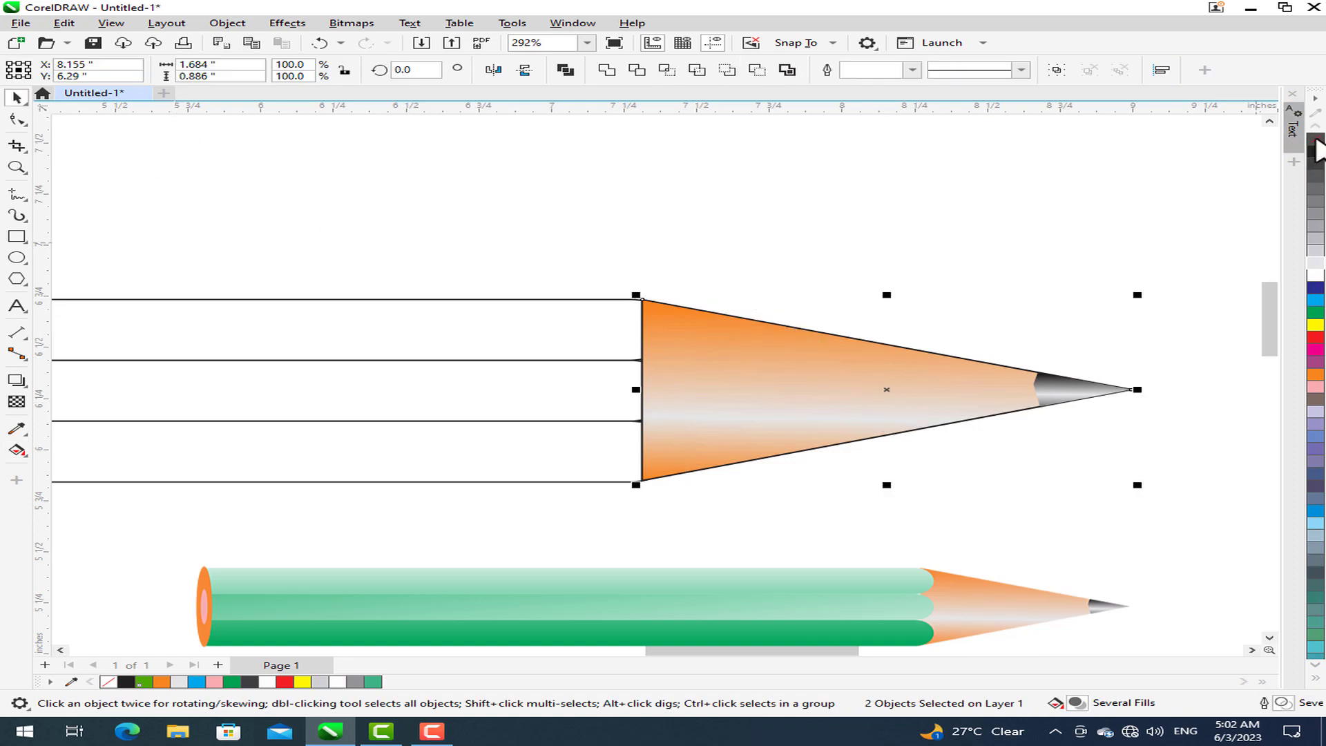
scroll(656, 518, down, 2)
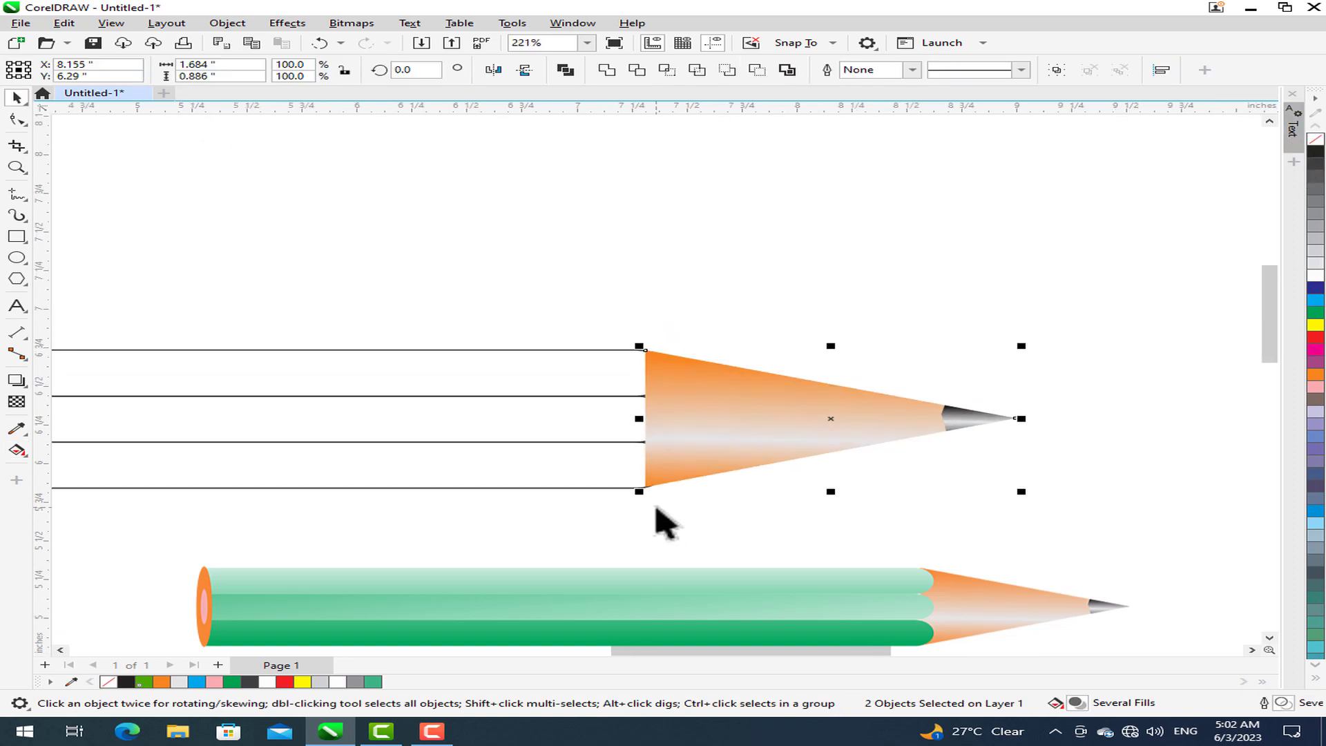
scroll(649, 561, down, 2)
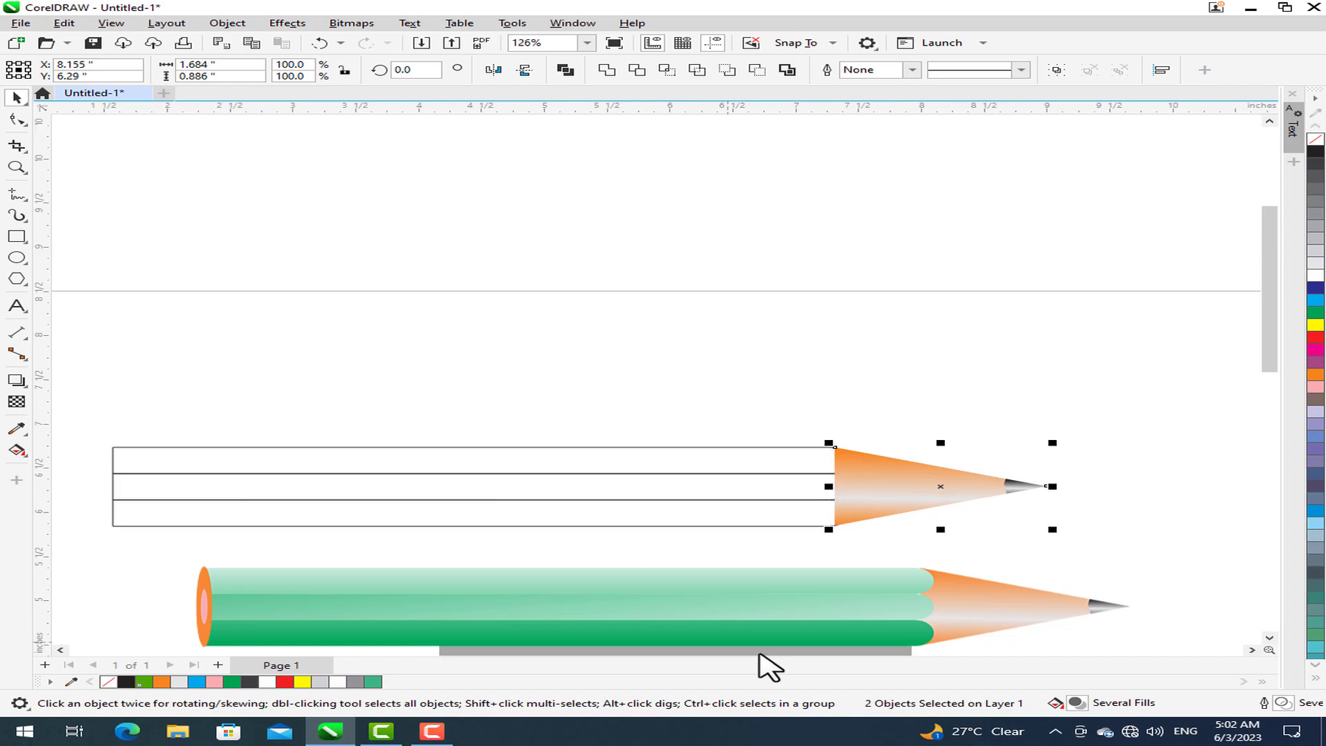
Fill all three long rectangles of the pencil body with green (C100 M0 Y100 K0).
drag(764, 666, 729, 659)
key(Tab)
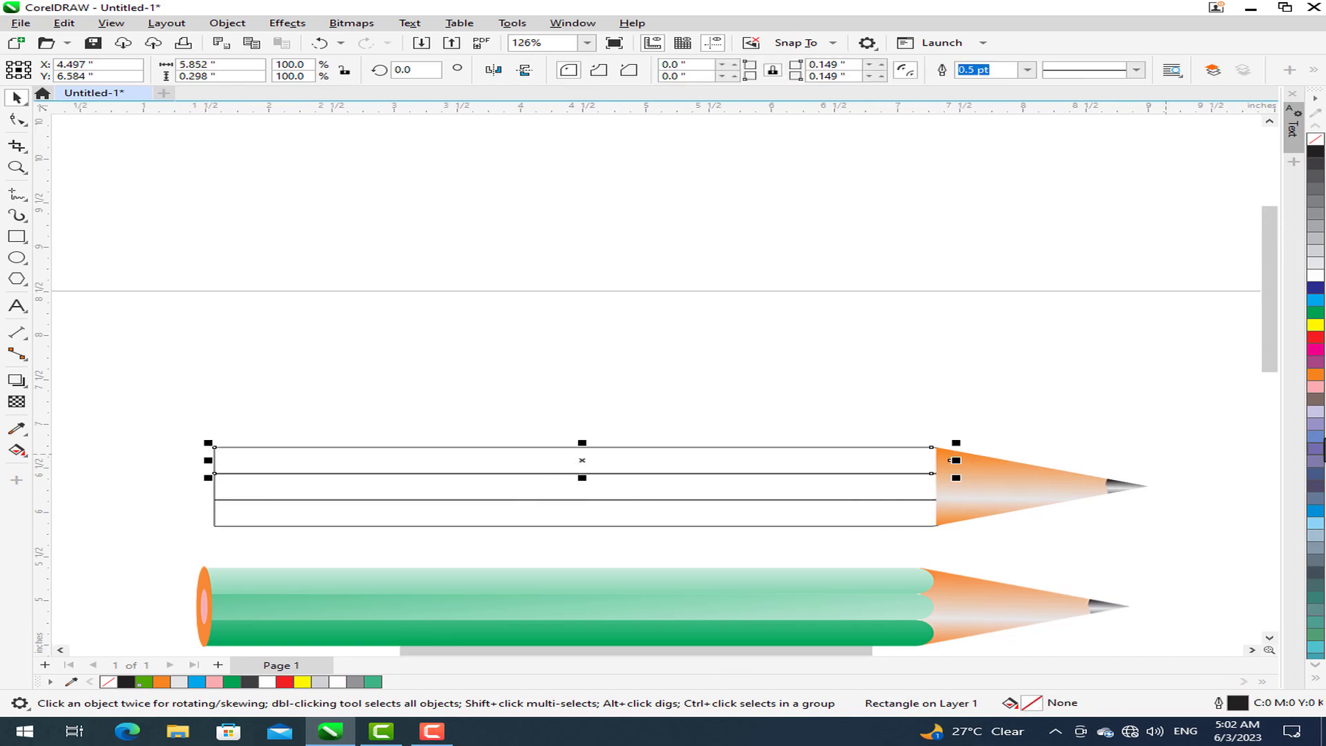
click(1316, 314)
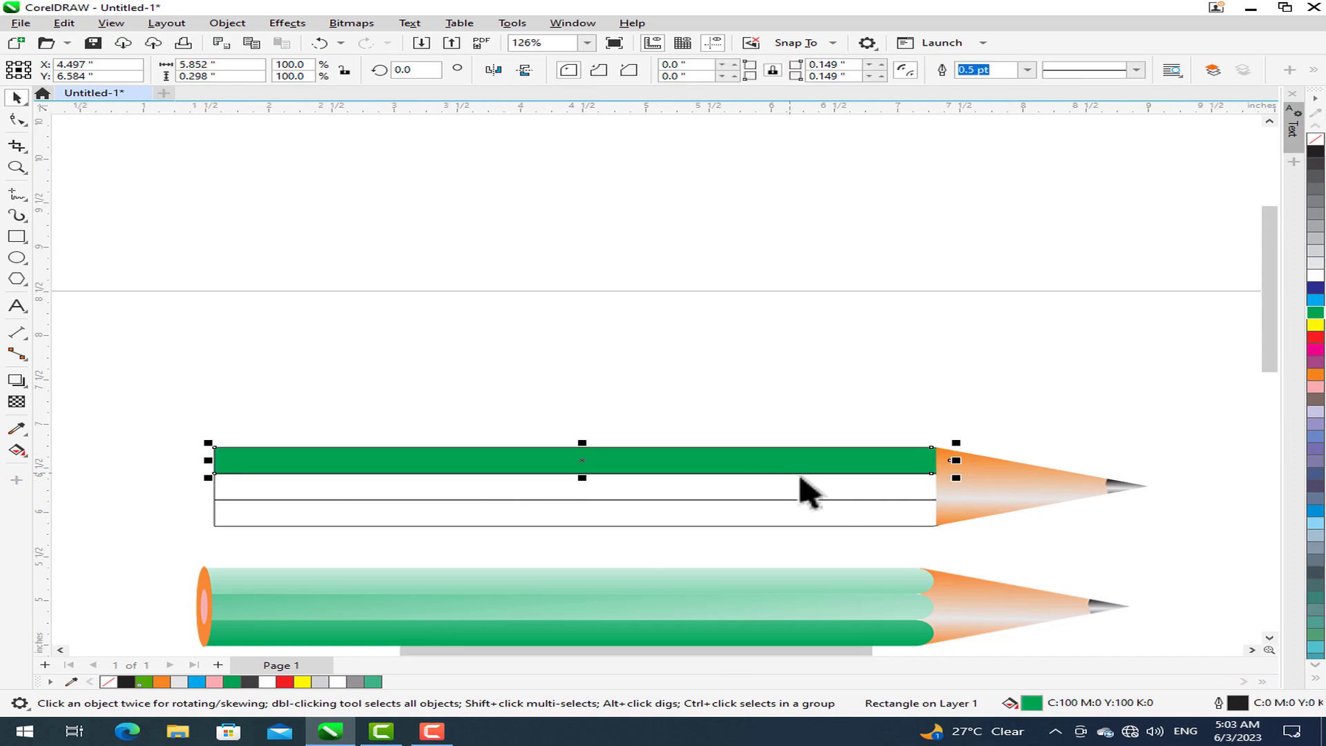
mouse_move(178, 420)
mouse_down()
mouse_move(673, 542)
mouse_move(981, 578)
mouse_up()
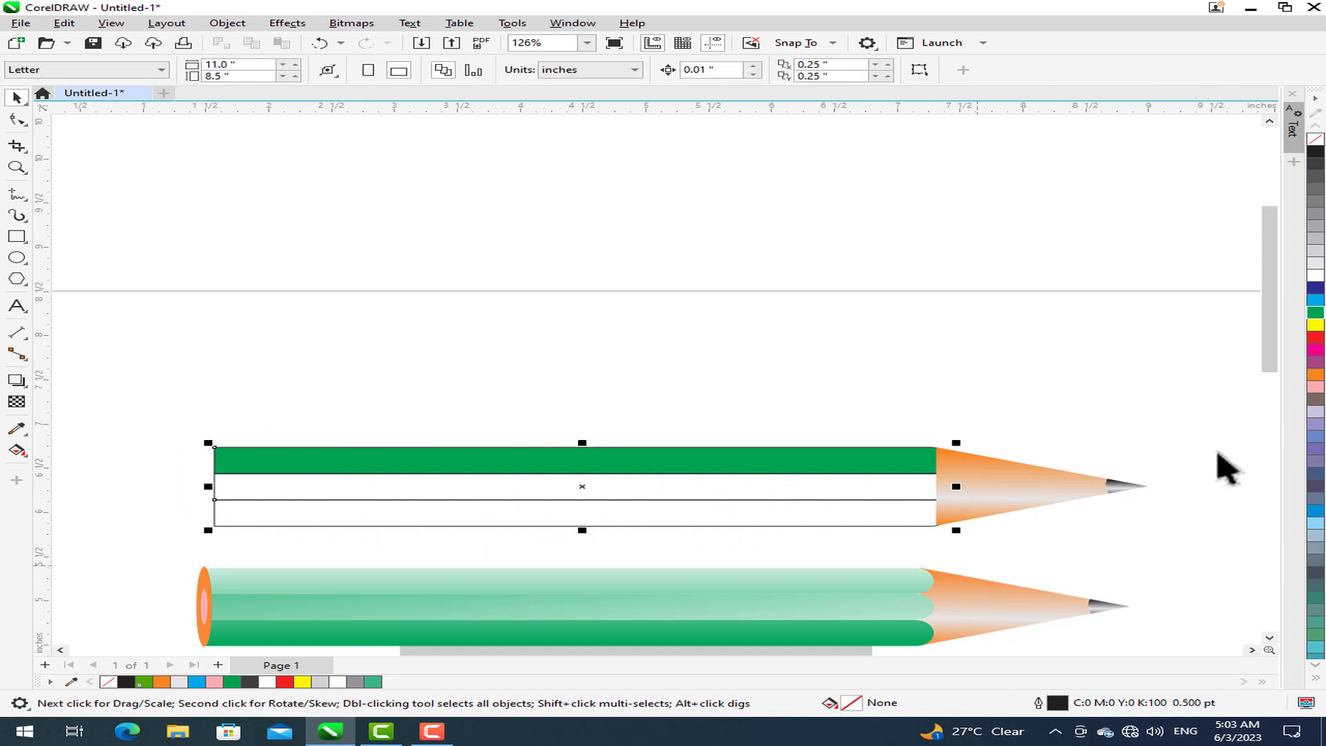
click(1316, 313)
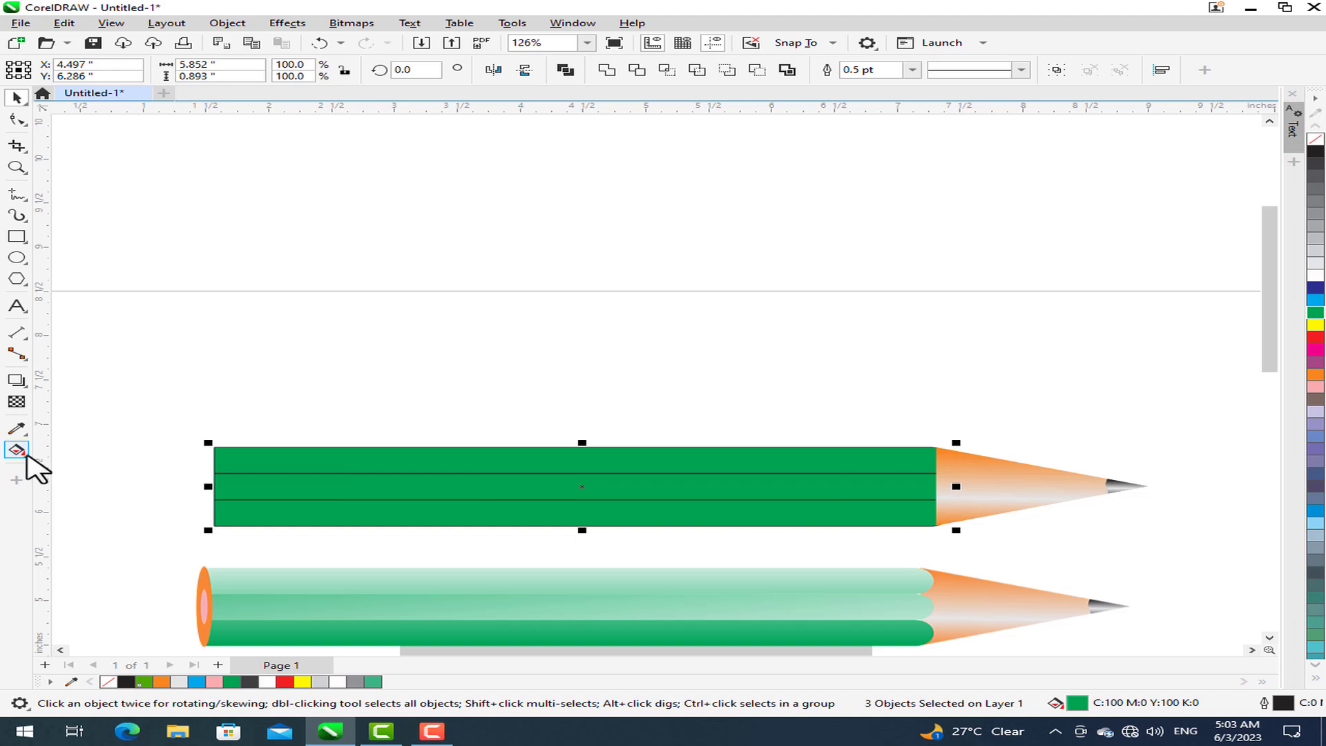
Apply one vertical fountain fill across the three body strips, from green at the lower edge to white just above the body.
click(17, 450)
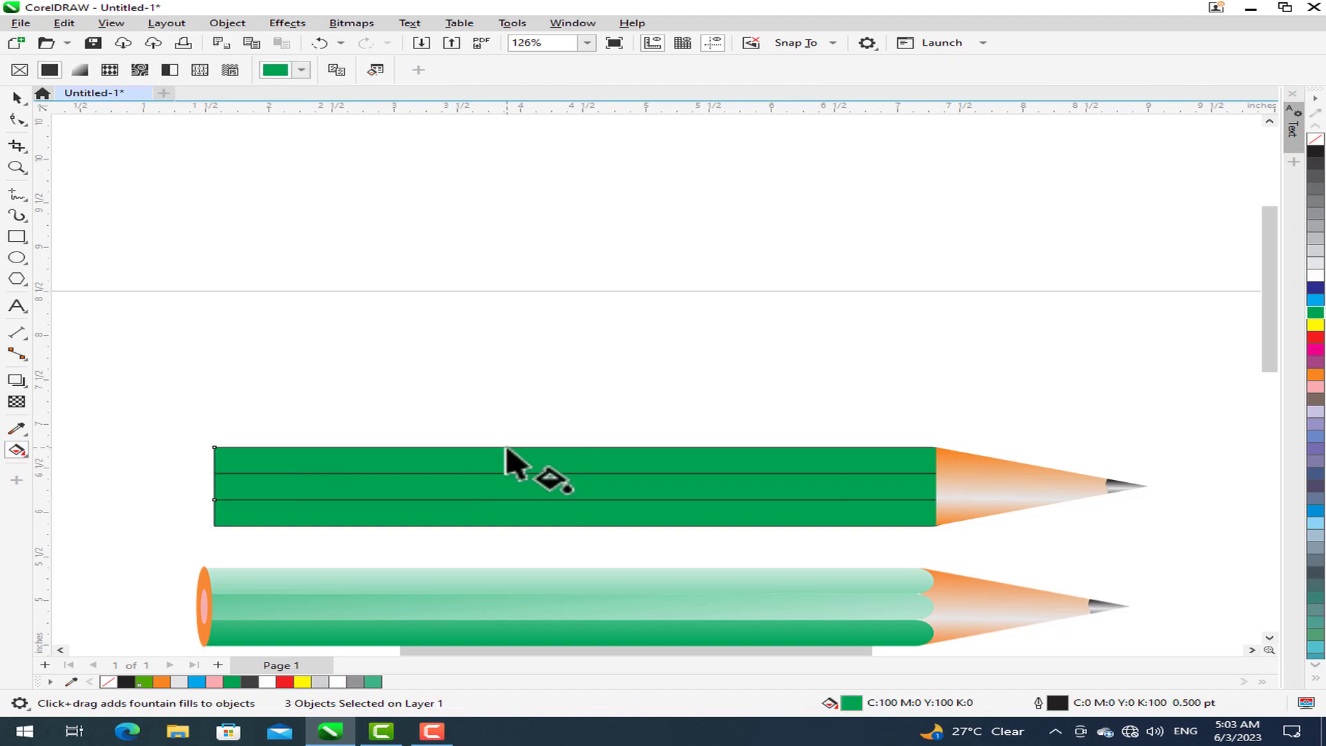
drag(507, 447, 506, 501)
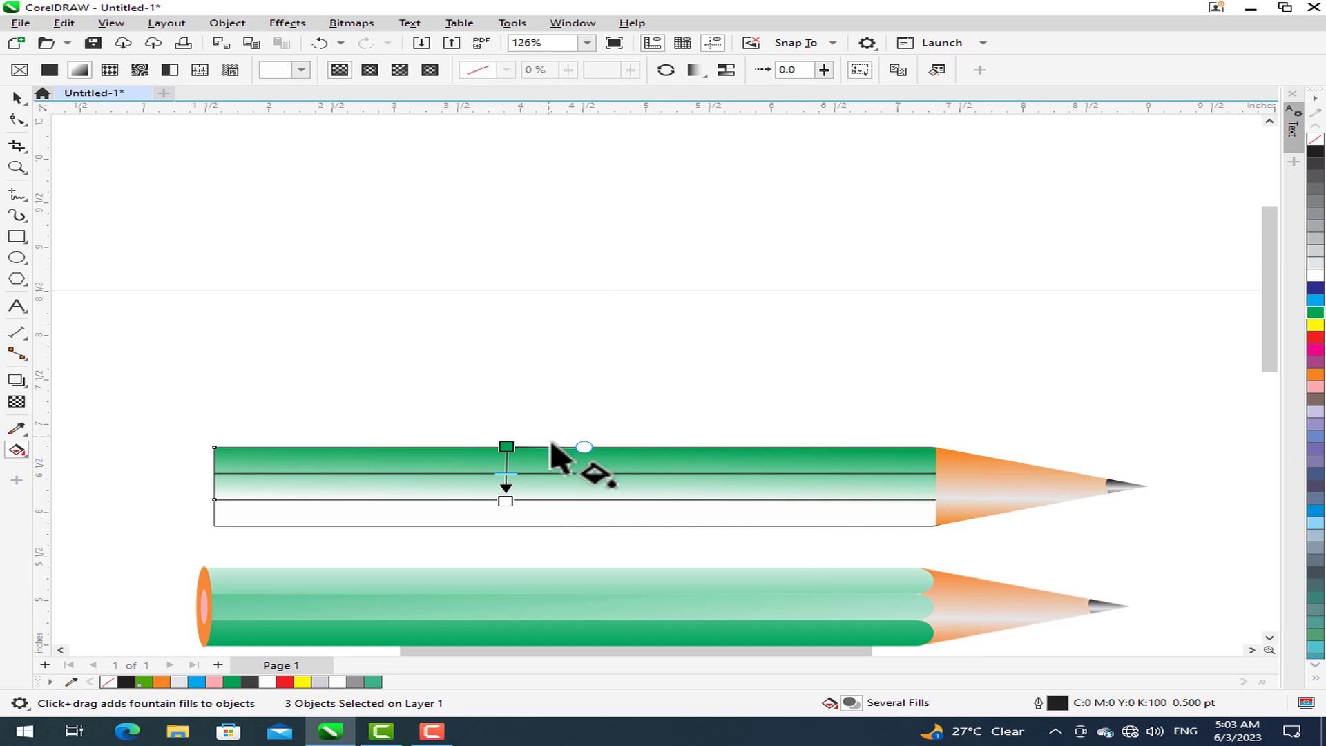
drag(586, 524, 586, 429)
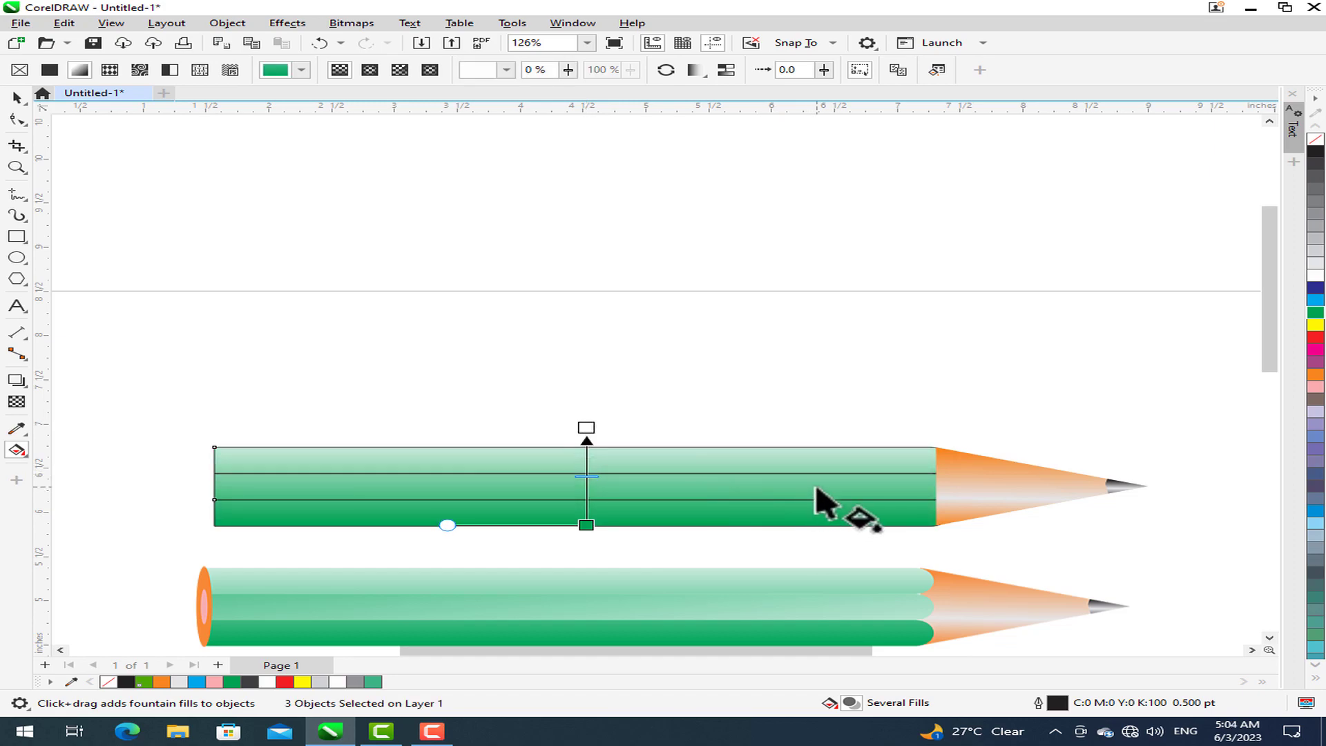
Tilt the middle body strip's fountain fill to a 26.5° angle so it runs diagonally.
click(17, 97)
click(759, 495)
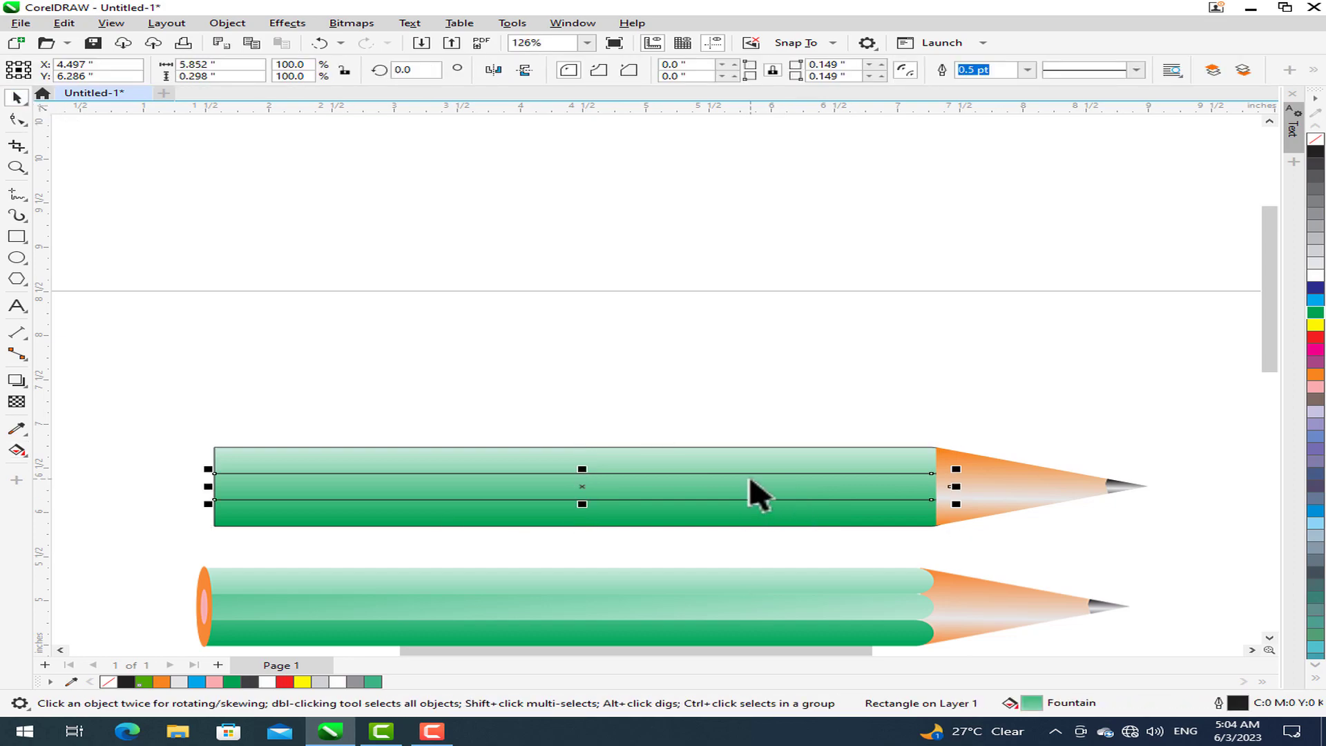
double_click(1031, 702)
drag(504, 334, 587, 319)
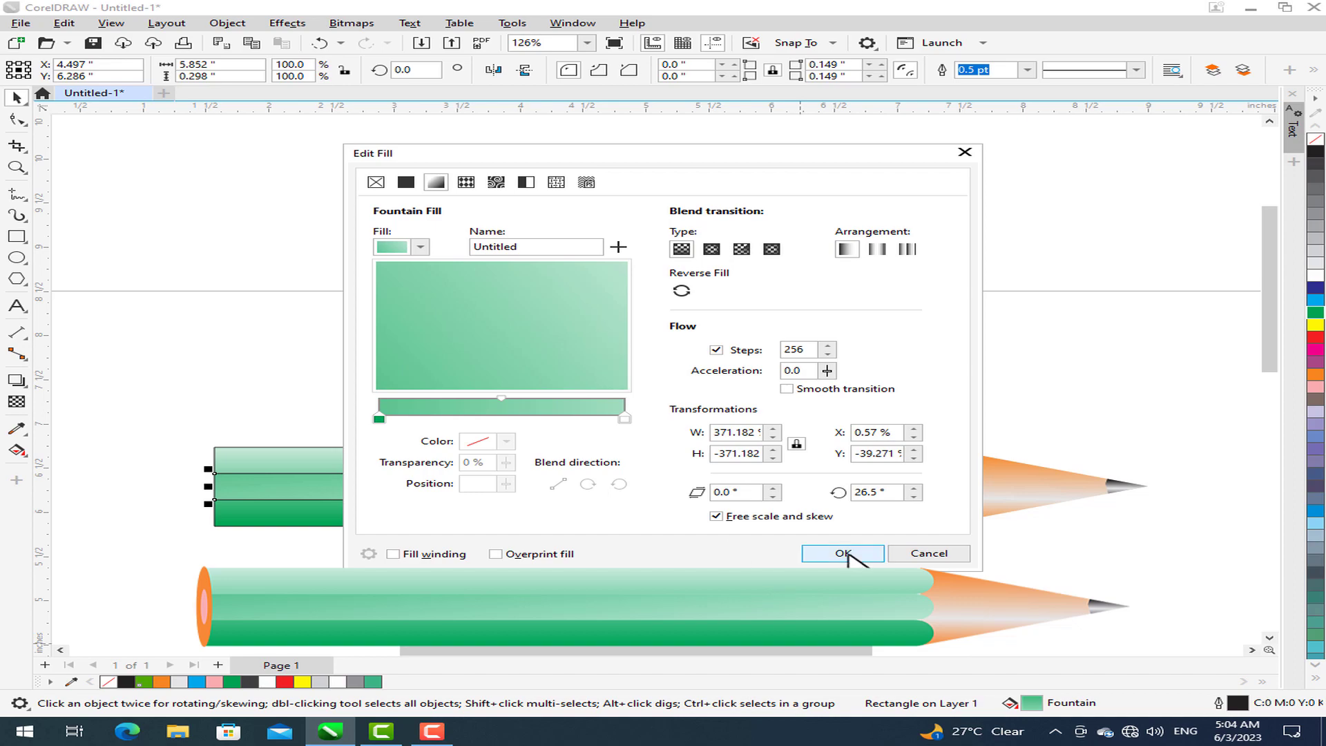
click(843, 553)
Remove the outlines from all three body strips.
drag(190, 414, 967, 568)
right_click(1317, 141)
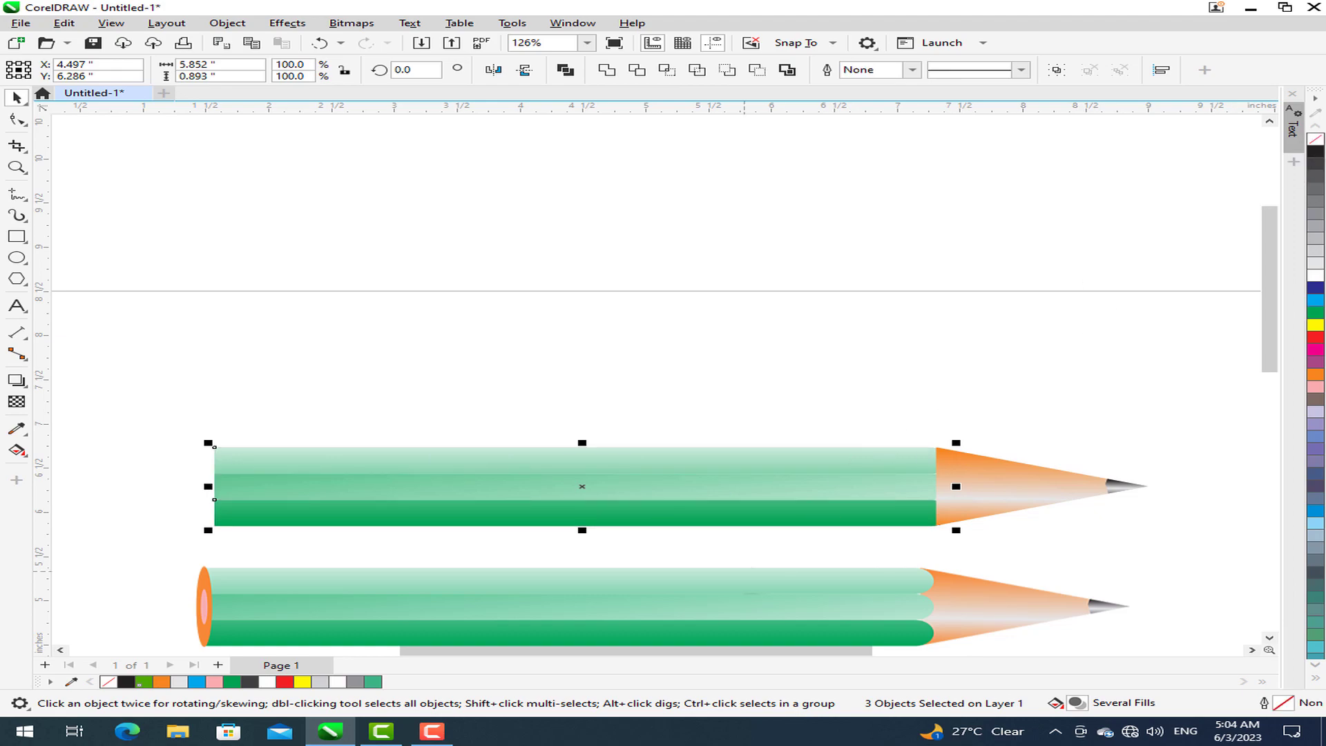
key(Escape)
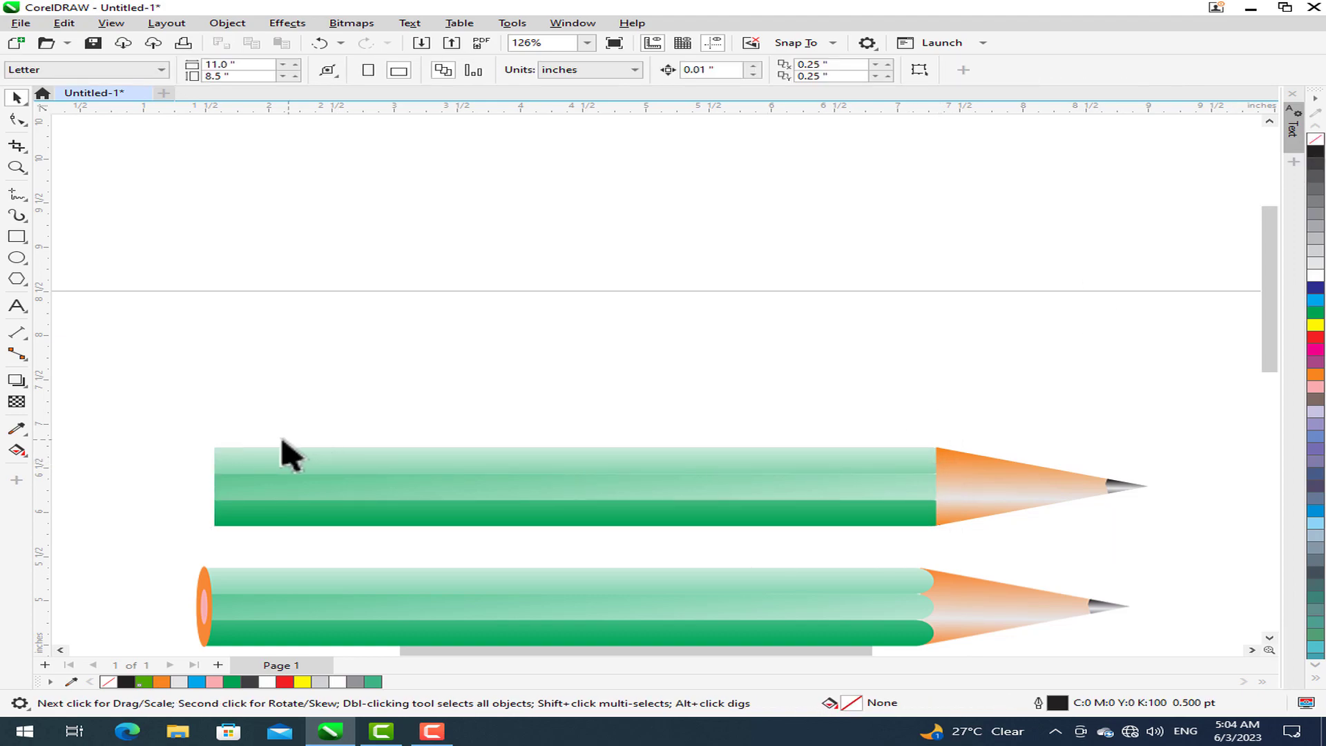
Round the ends of the three body strips where they meet the sharpened section.
mouse_move(173, 416)
mouse_down()
mouse_move(414, 503)
mouse_move(986, 563)
mouse_up()
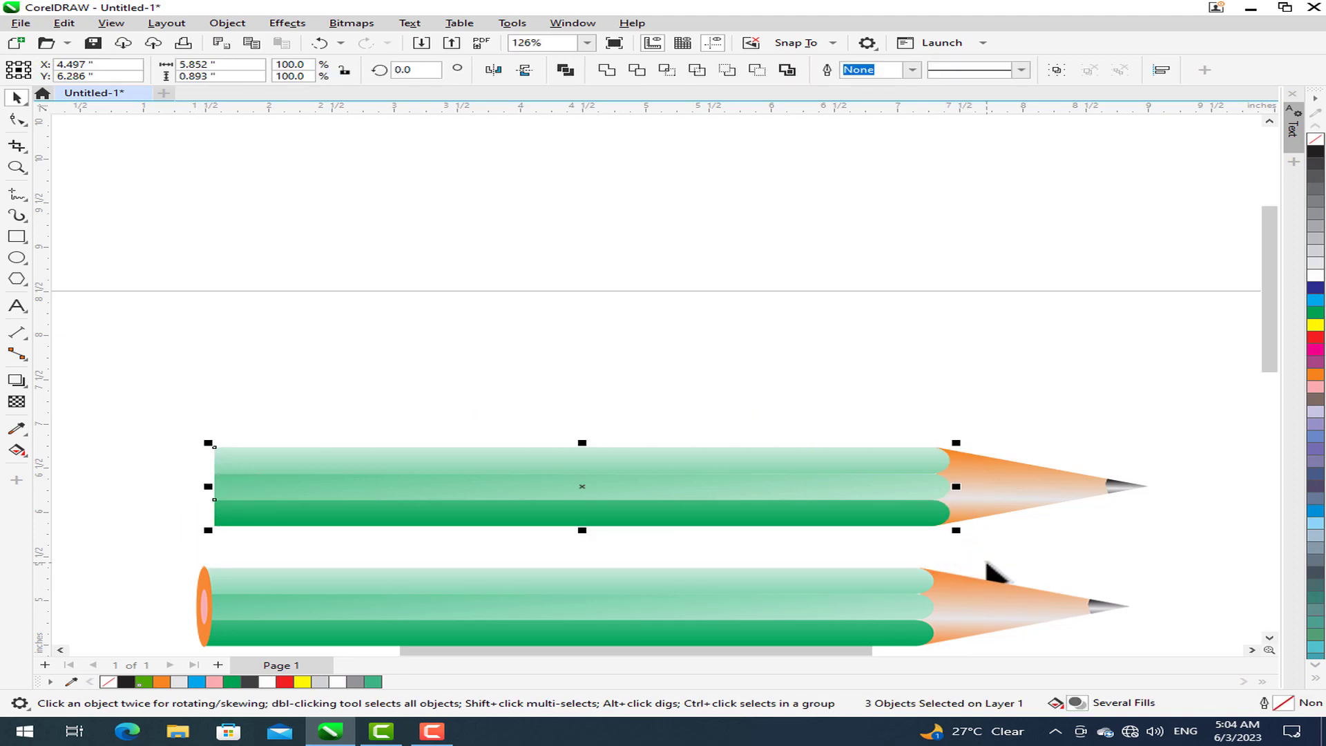
scroll(987, 562, down, 1)
key(Escape)
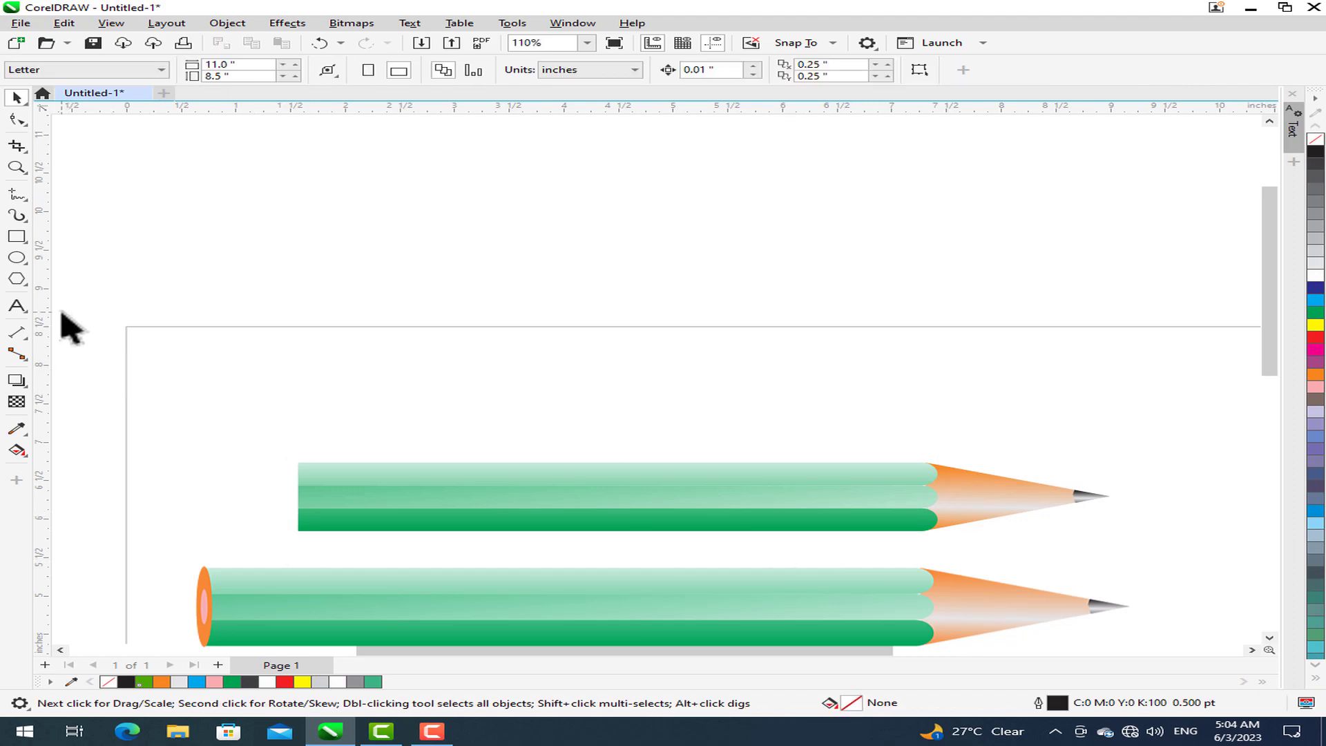
Draw a narrow upright ellipse about 0.13 × 0.92 in over the body's blunt end, filled Orange with no outline.
click(16, 257)
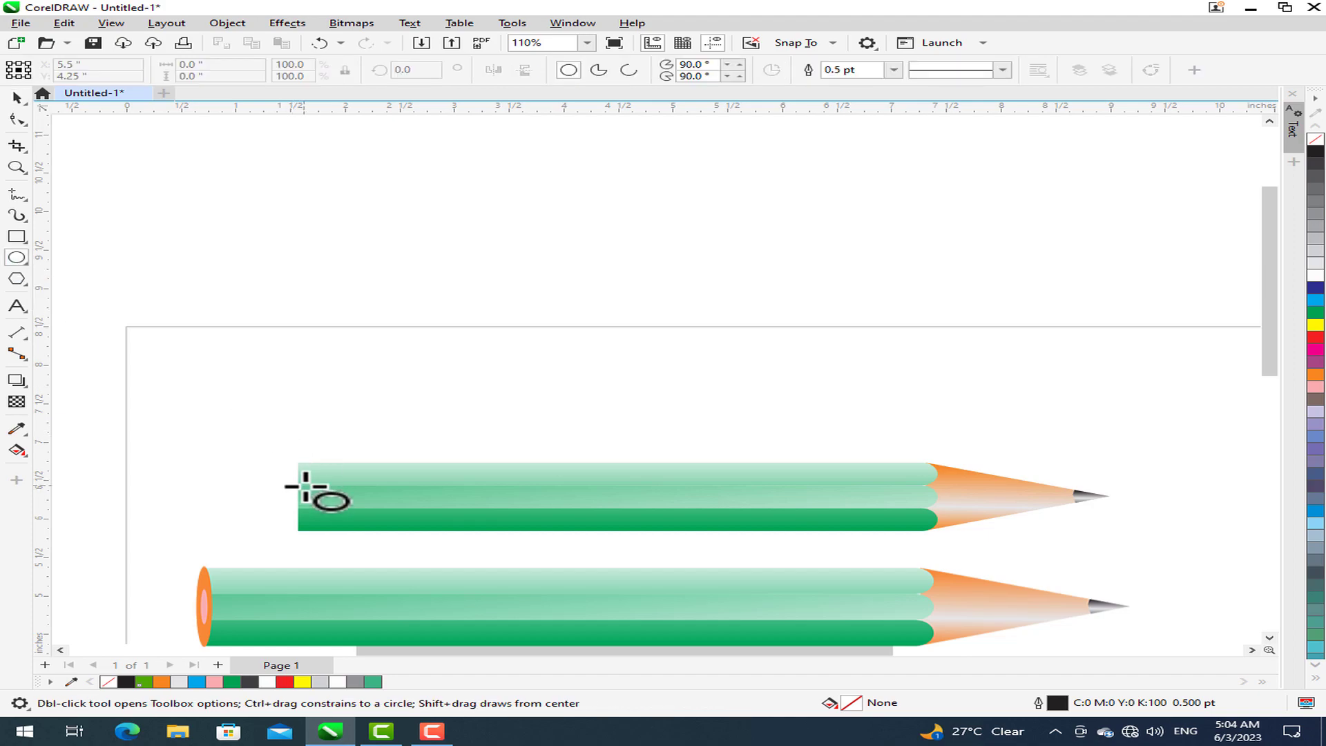
scroll(306, 485, up, 2)
drag(301, 452, 307, 551)
mouse_move(297, 502)
mouse_down()
mouse_move(261, 503)
mouse_move(297, 502)
mouse_up()
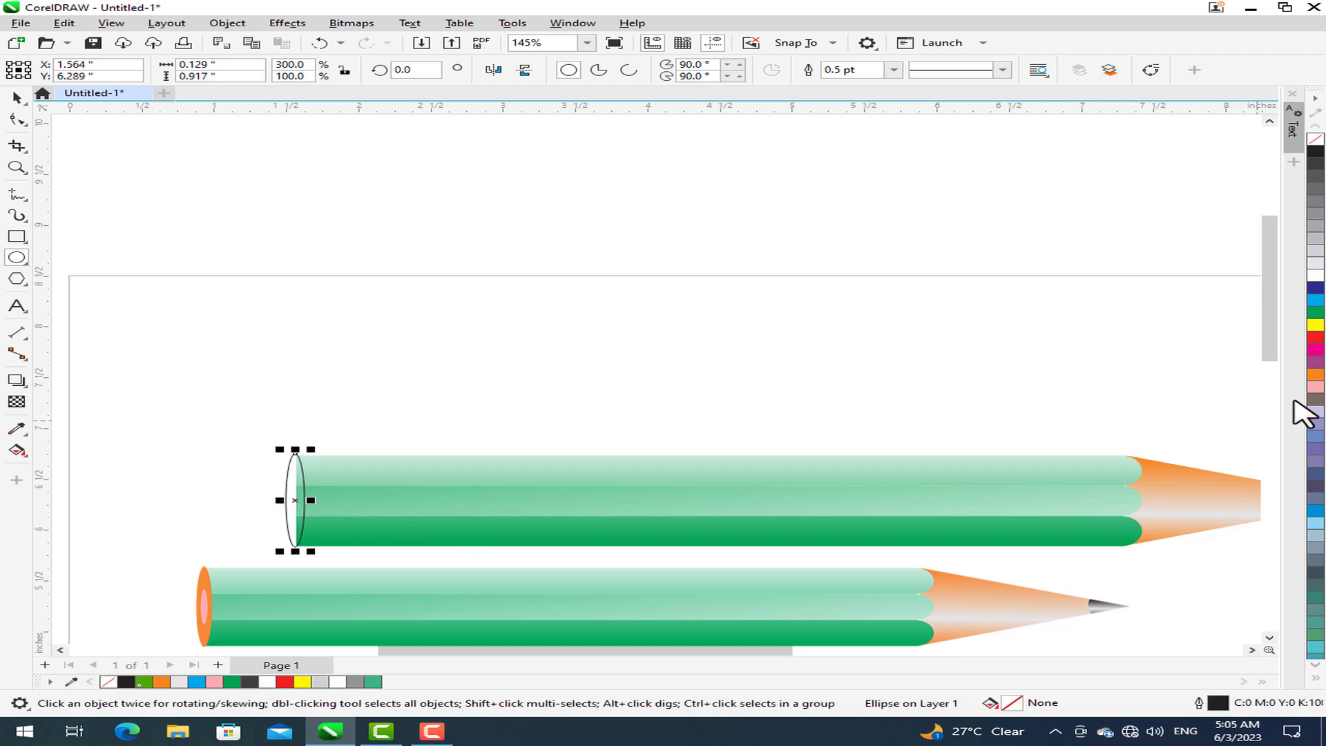
click(1316, 376)
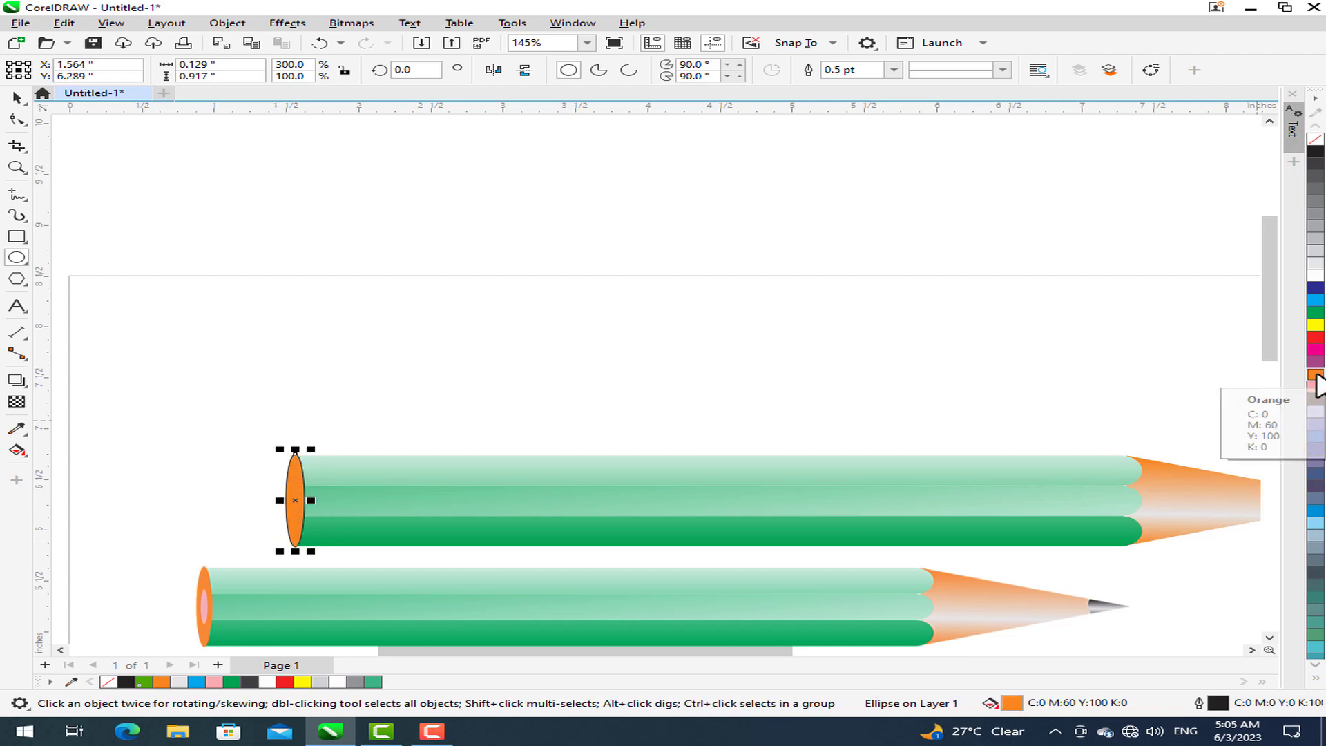
right_click(1316, 139)
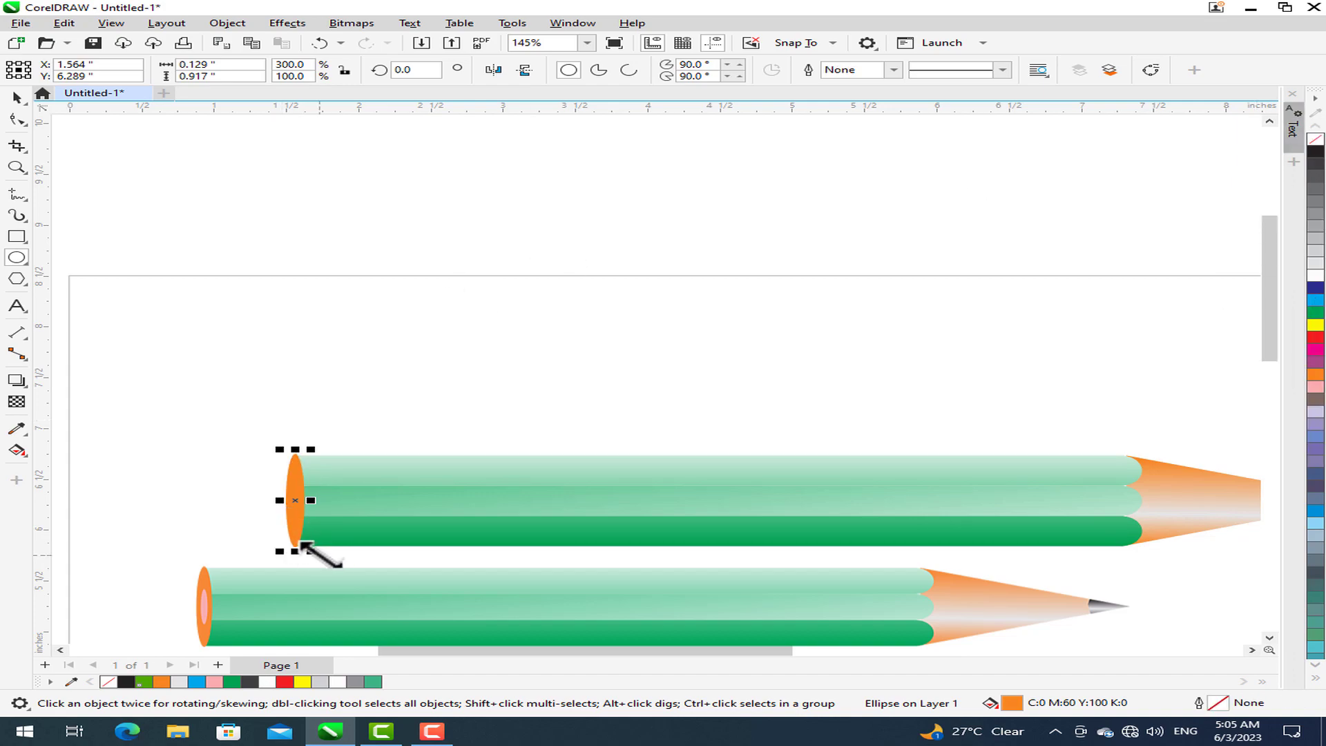
Make a smaller concentric copy of the orange ellipse, about 0.06 × 0.40 in, and fill it pink.
drag(311, 551, 305, 526)
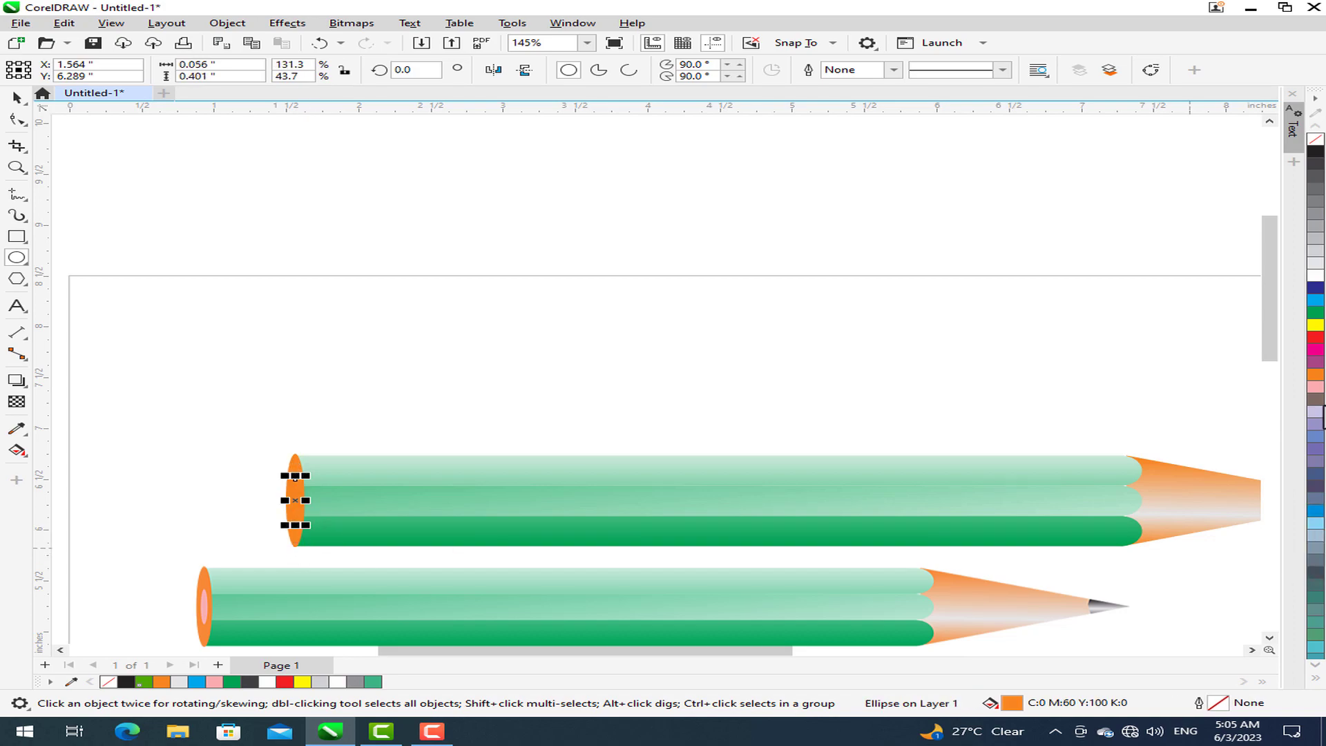
scroll(873, 532, down, 1)
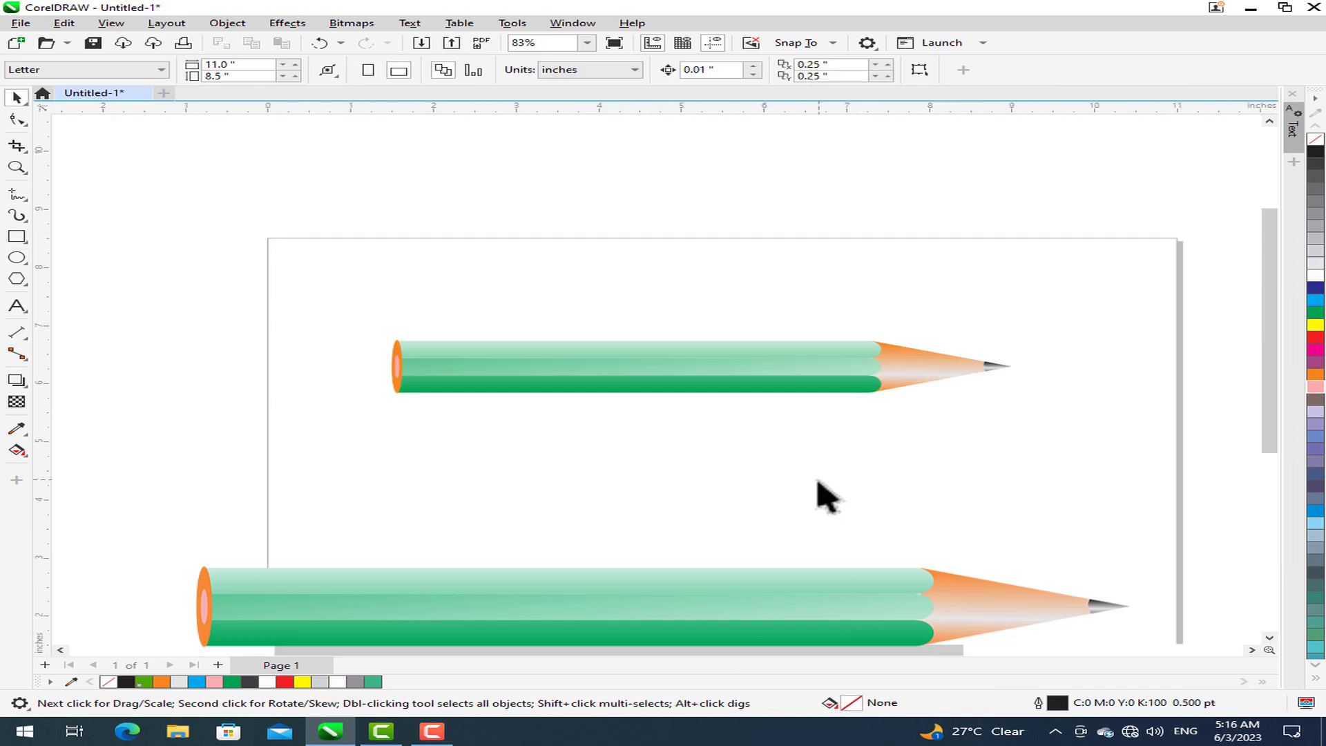